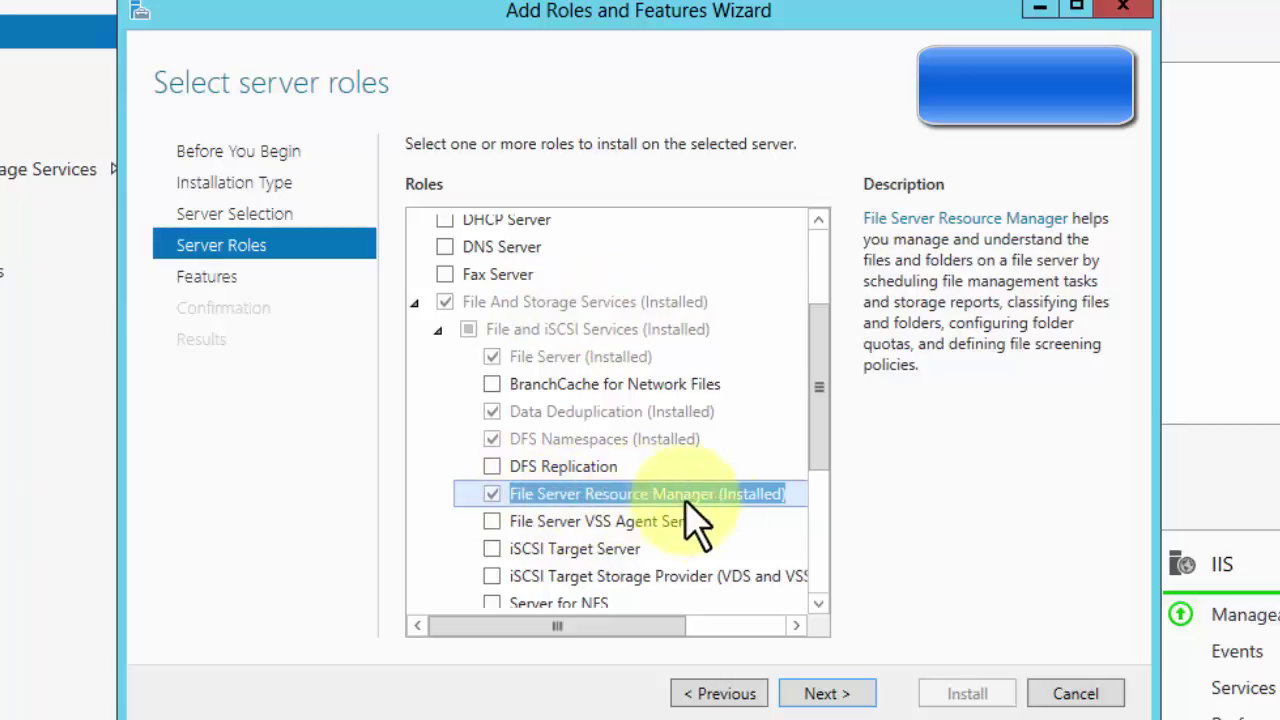
# Cancel the Add Roles and Features Wizard, since File Server Resource Manager is already installed
pyautogui.click(1078, 695)
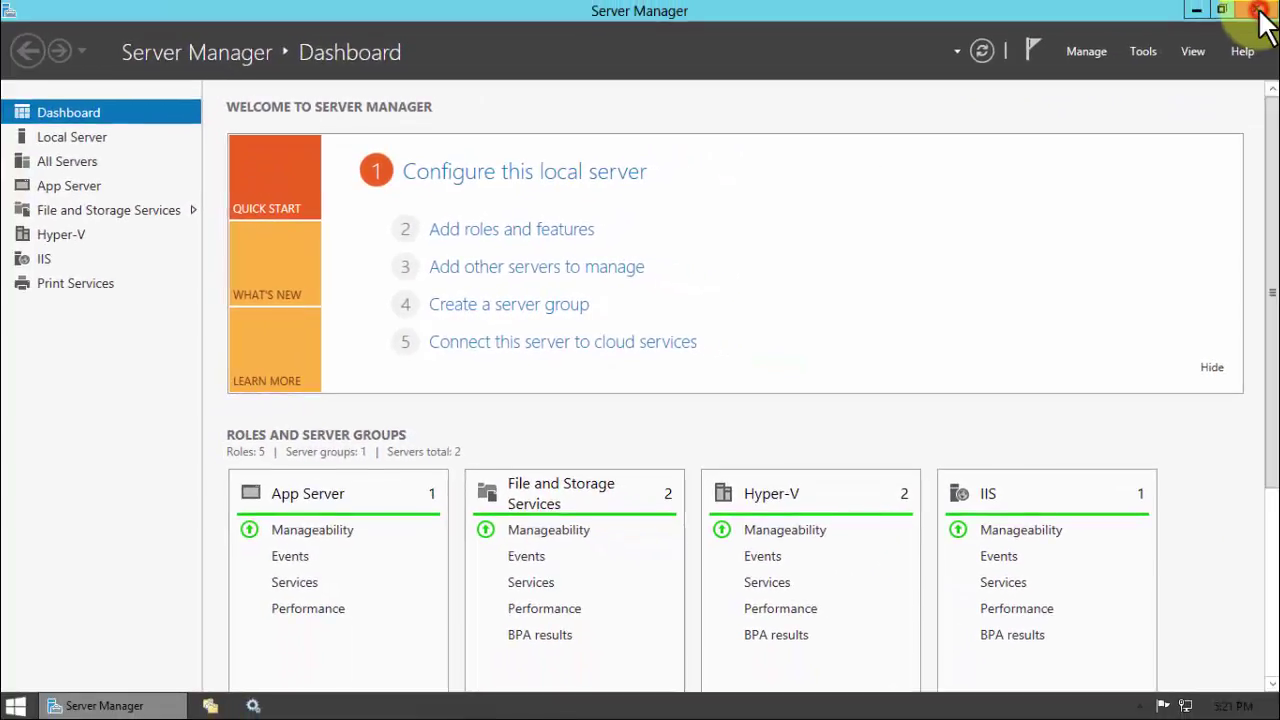
# Close Server Manager, launch File Server Resource Manager, and show File Groups under File Screening Management
pyautogui.click(1259, 12)
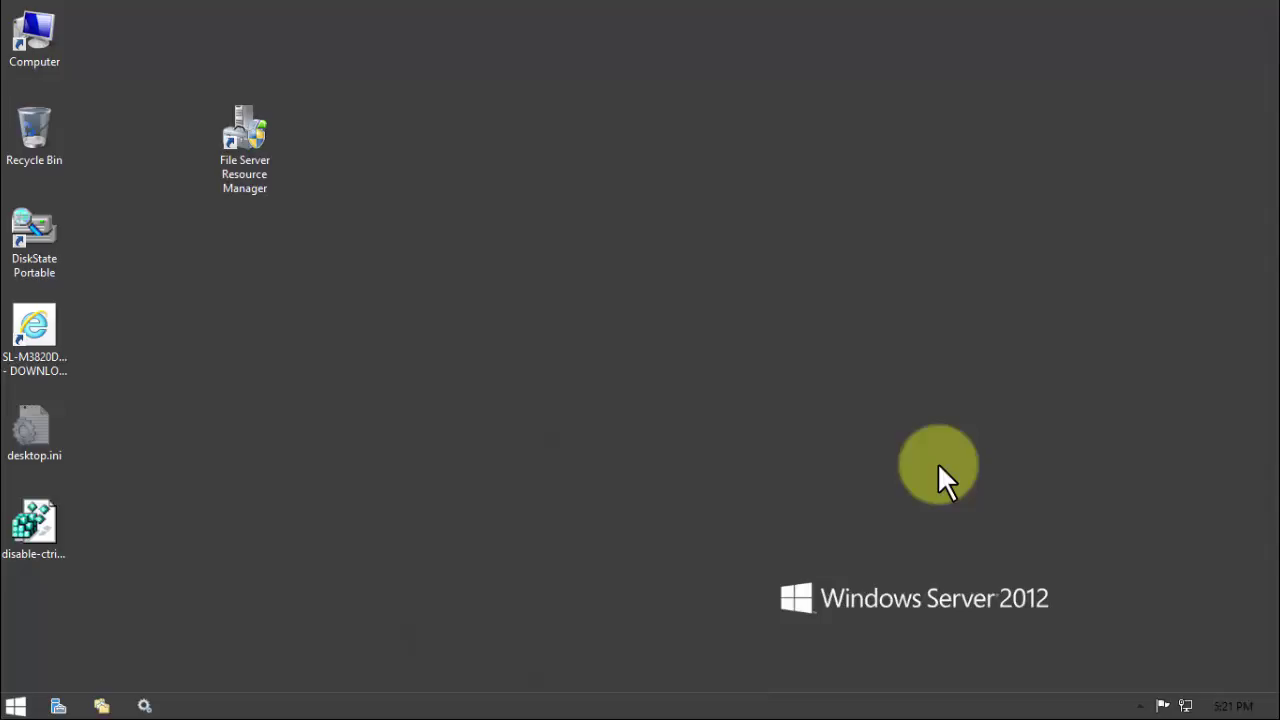
pyautogui.doubleClick(245, 141)
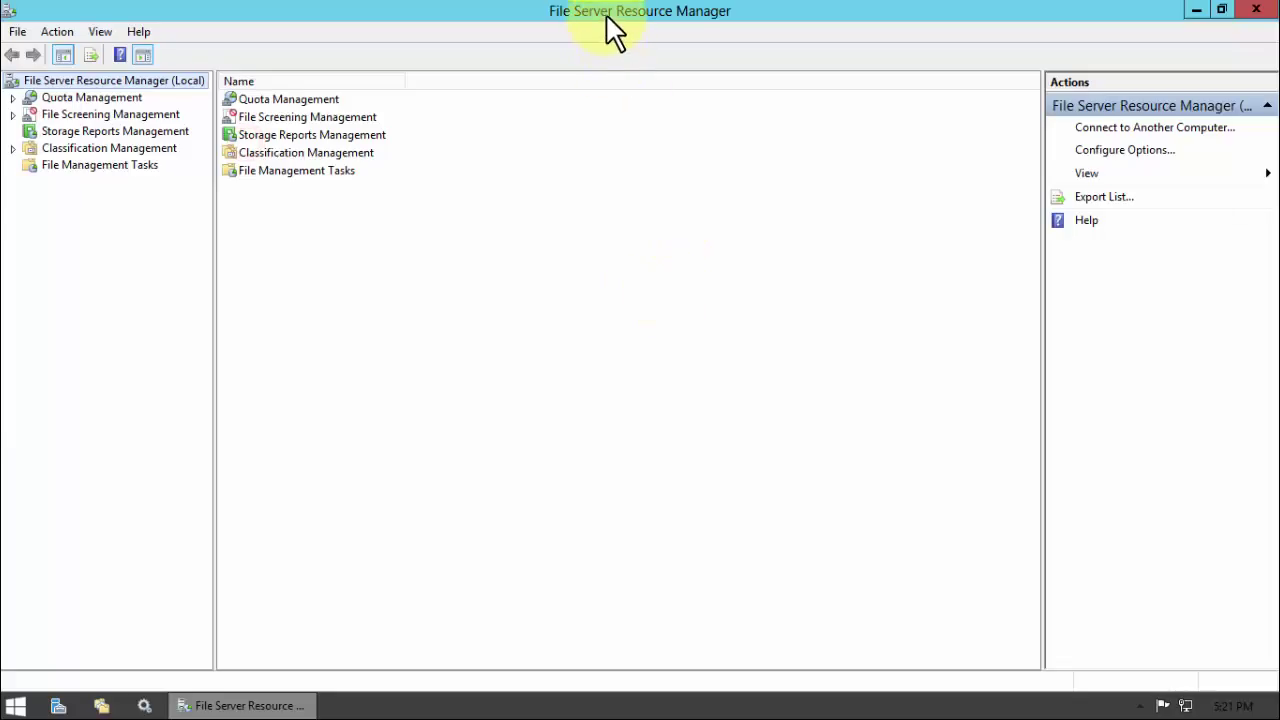
pyautogui.click(12, 114)
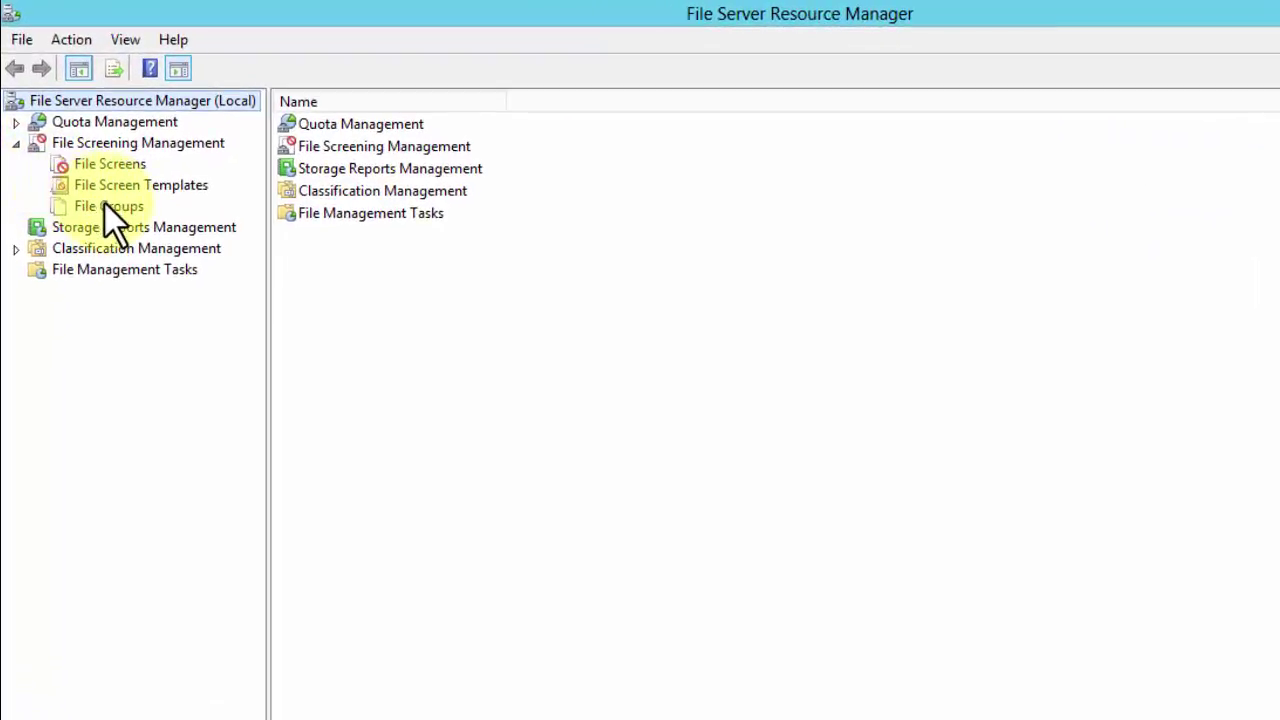
pyautogui.click(105, 205)
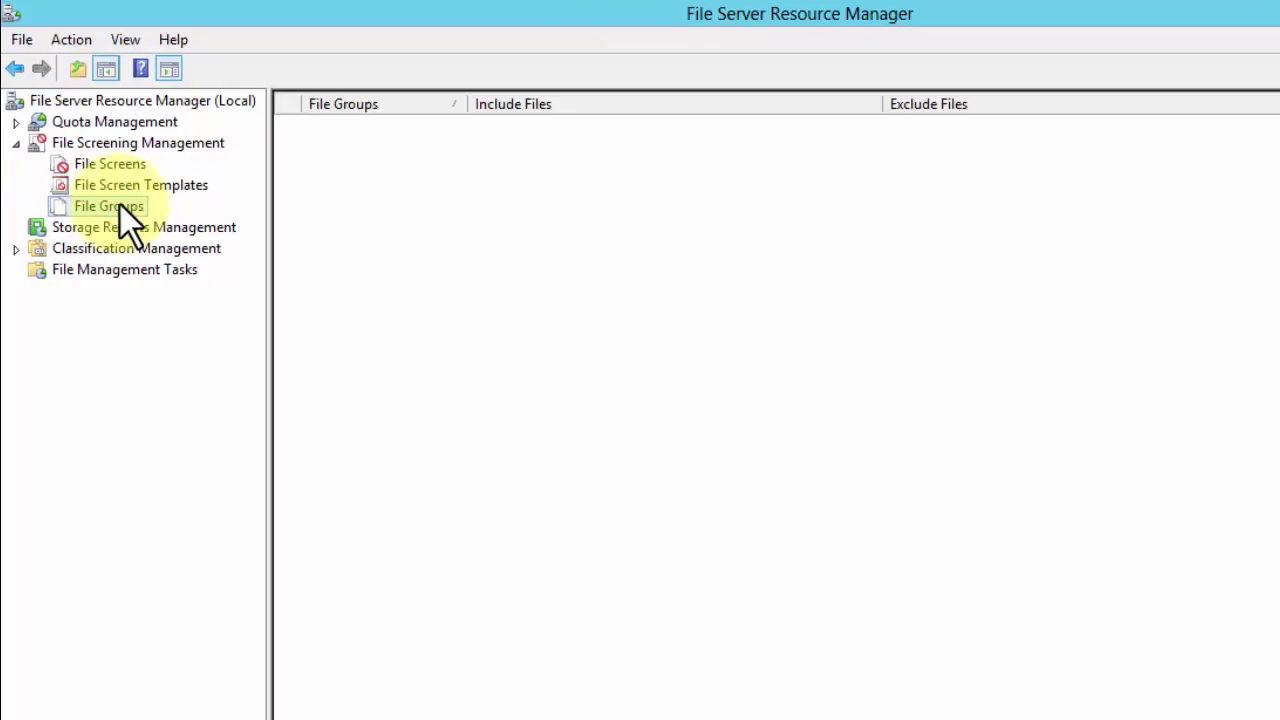
# Start a new file group named 'Ransomeware Files'
pyautogui.rightClick(120, 205)
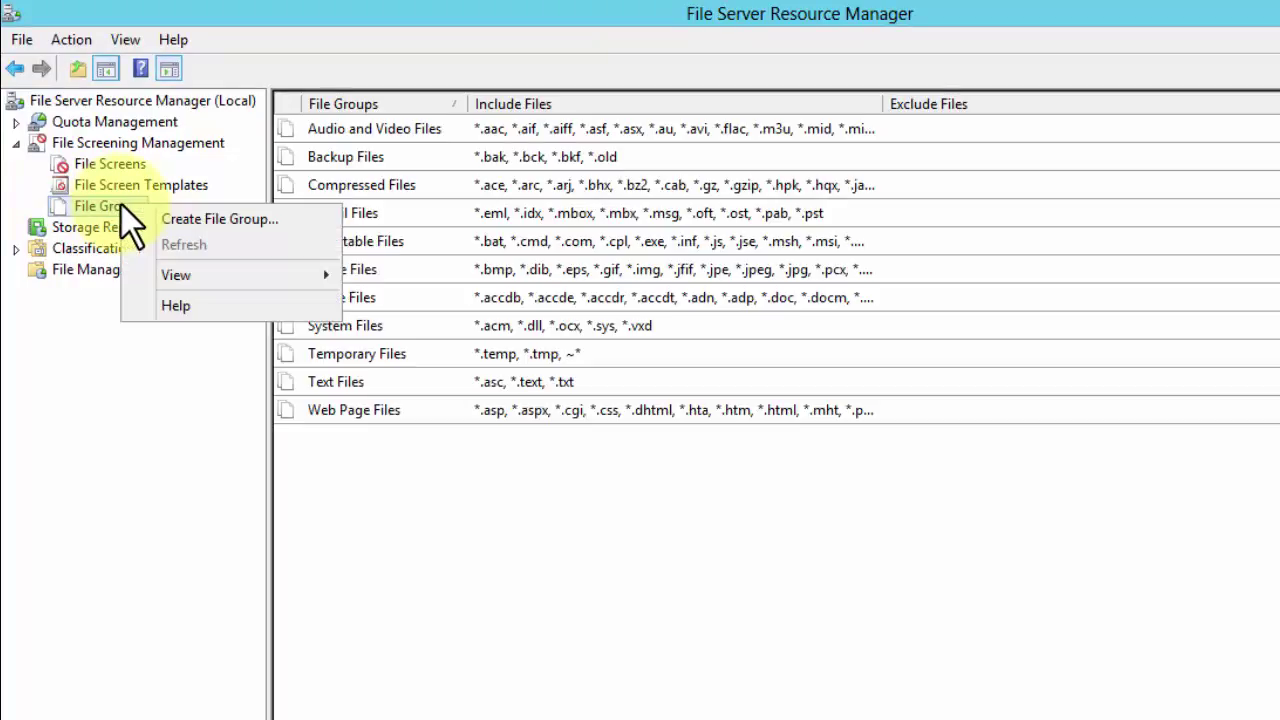
pyautogui.click(215, 221)
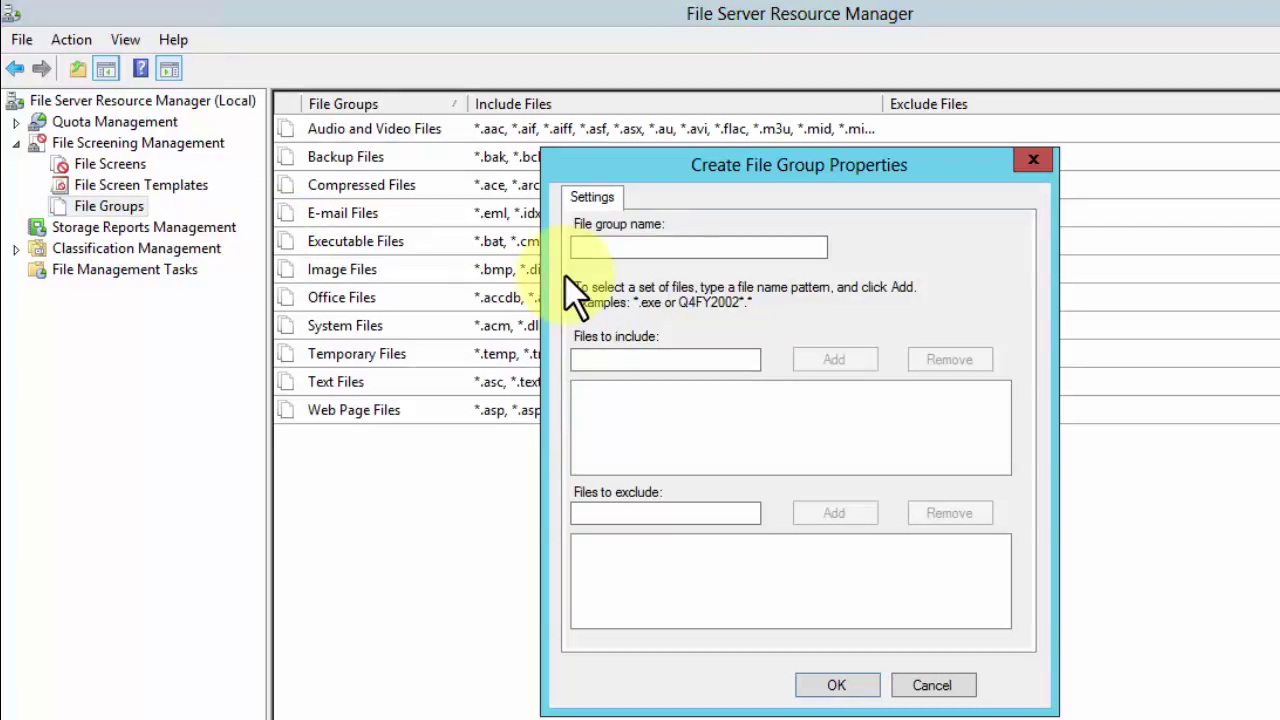
pyautogui.click(653, 248)
pyautogui.write('R')
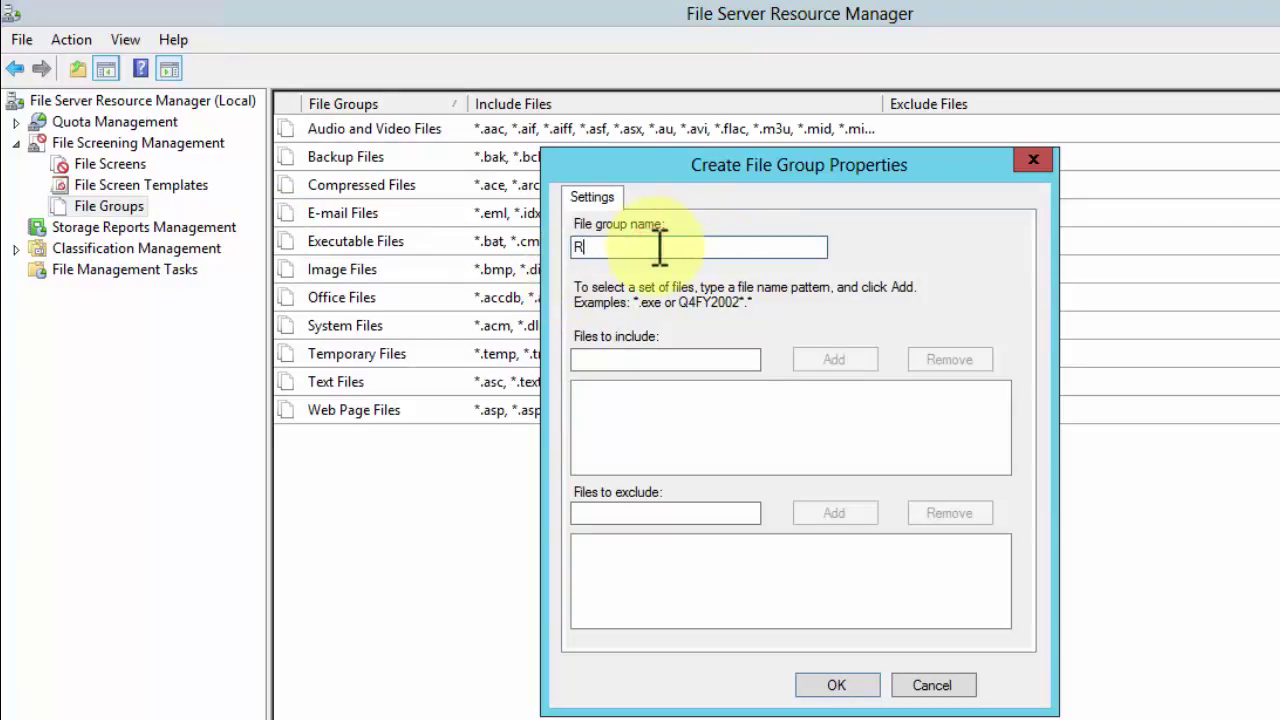
pyautogui.write('ansomeware Files')
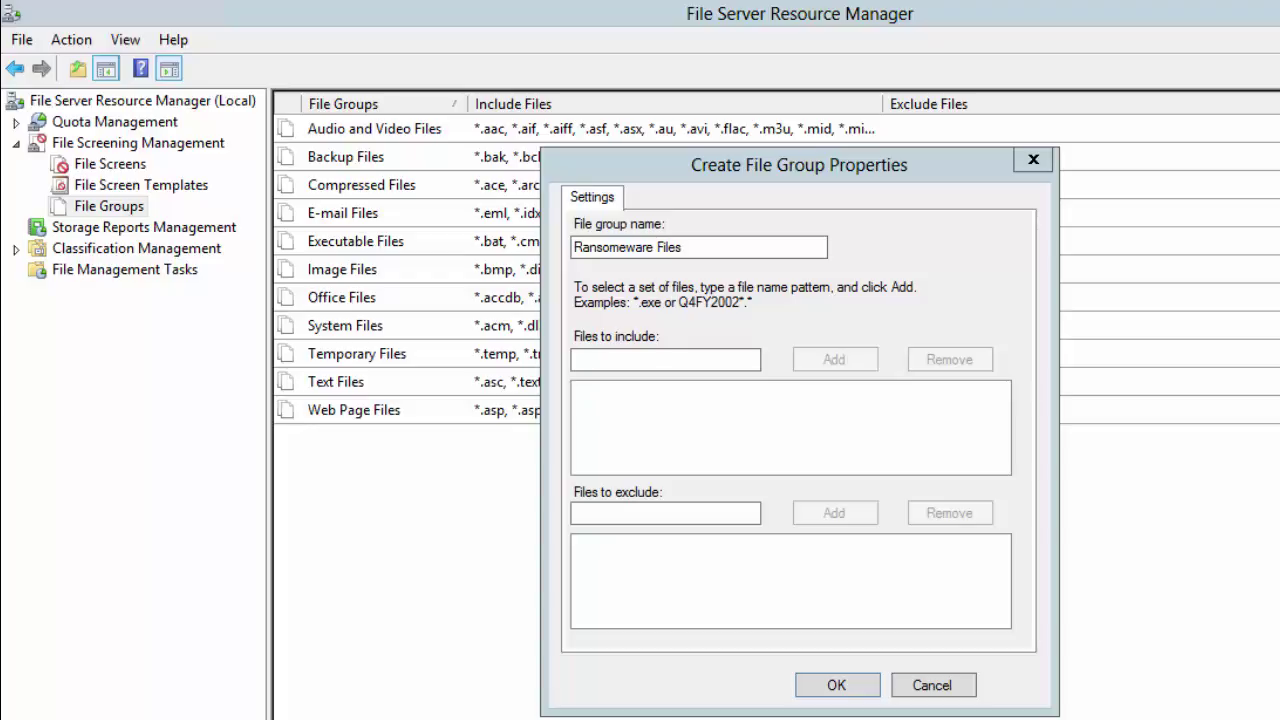
# Include DECRYPT_INSTRUCTIONS.TXT, HELP_DECRYPT.TXT, _DECRYPT_INFO_* and *.locky, then save the group
pyautogui.click(642, 360)
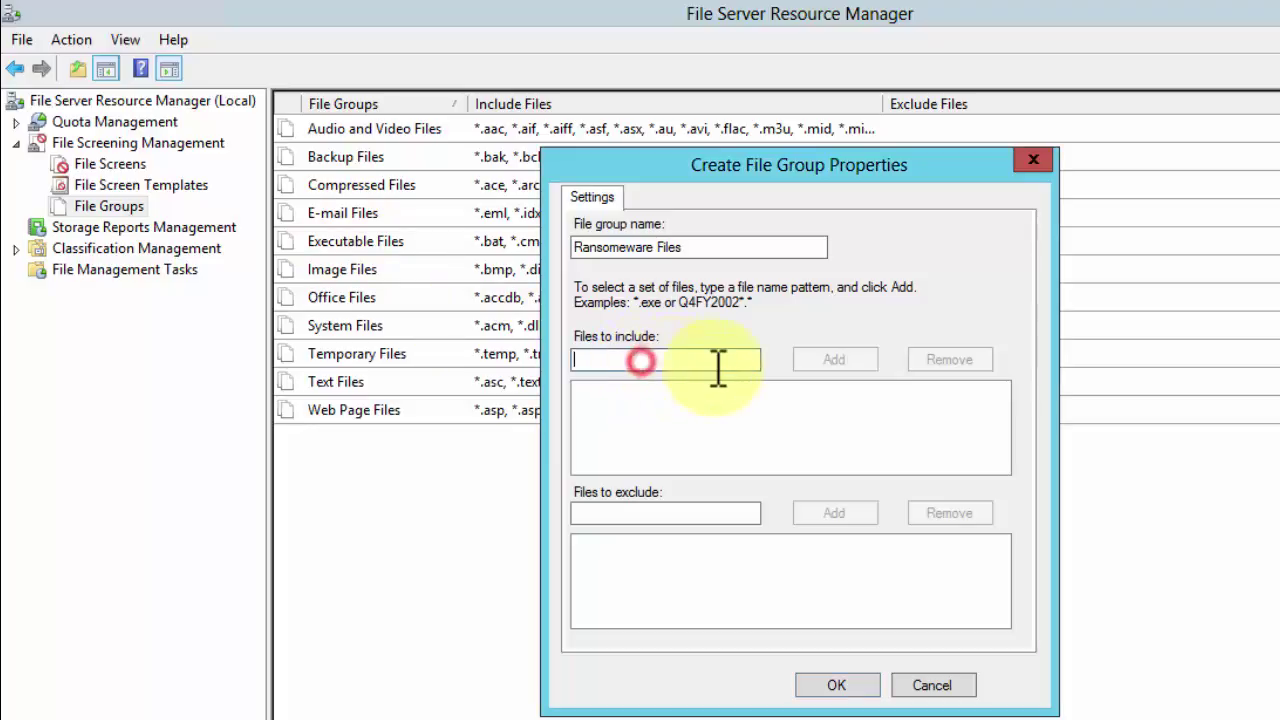
pyautogui.write('DECRYPT_INSTRUCTIONS.TXT')
pyautogui.click(820, 362)
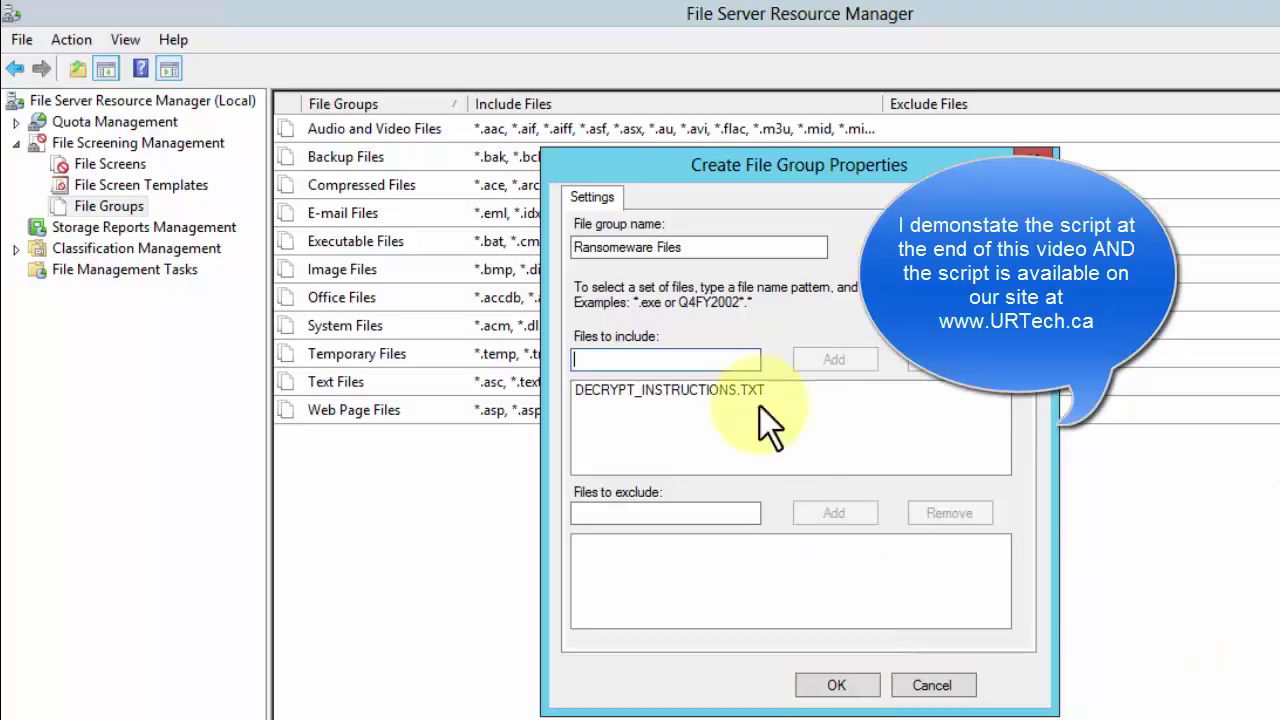
pyautogui.click(624, 360)
pyautogui.write('HELP_DECRYPT.TXT')
pyautogui.click(817, 362)
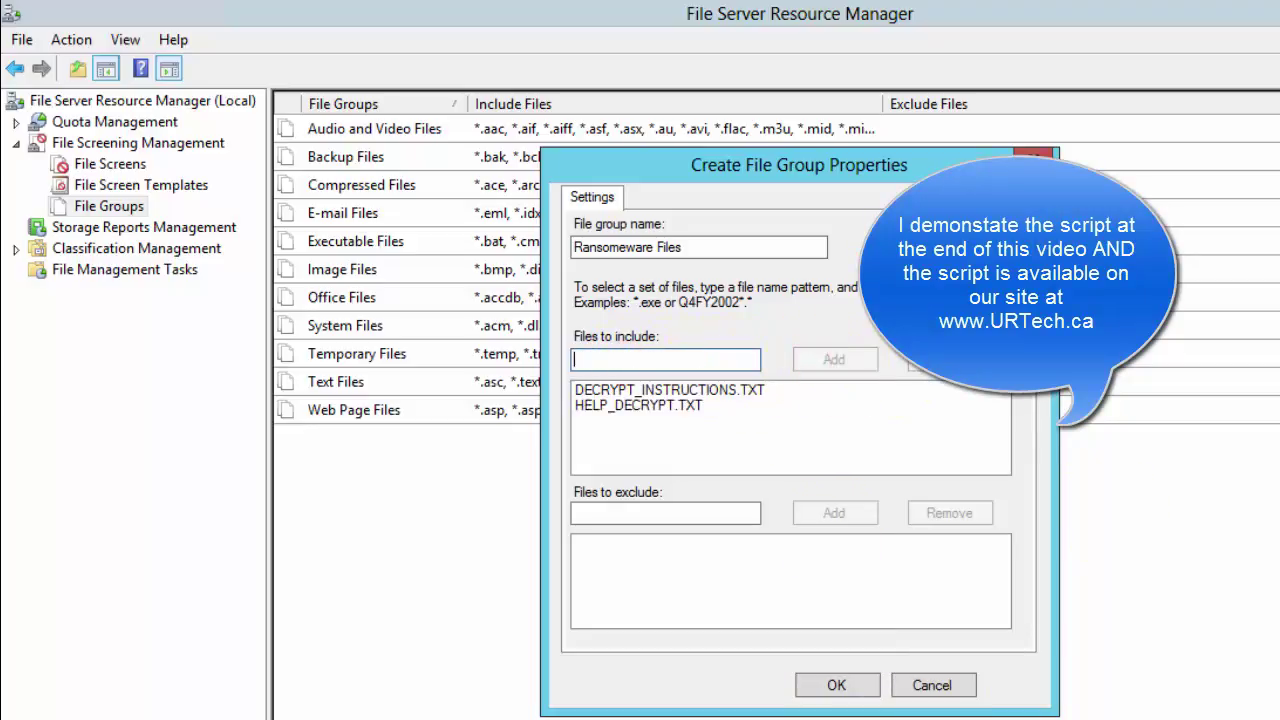
pyautogui.write('_DECRYPT_INFO_*')
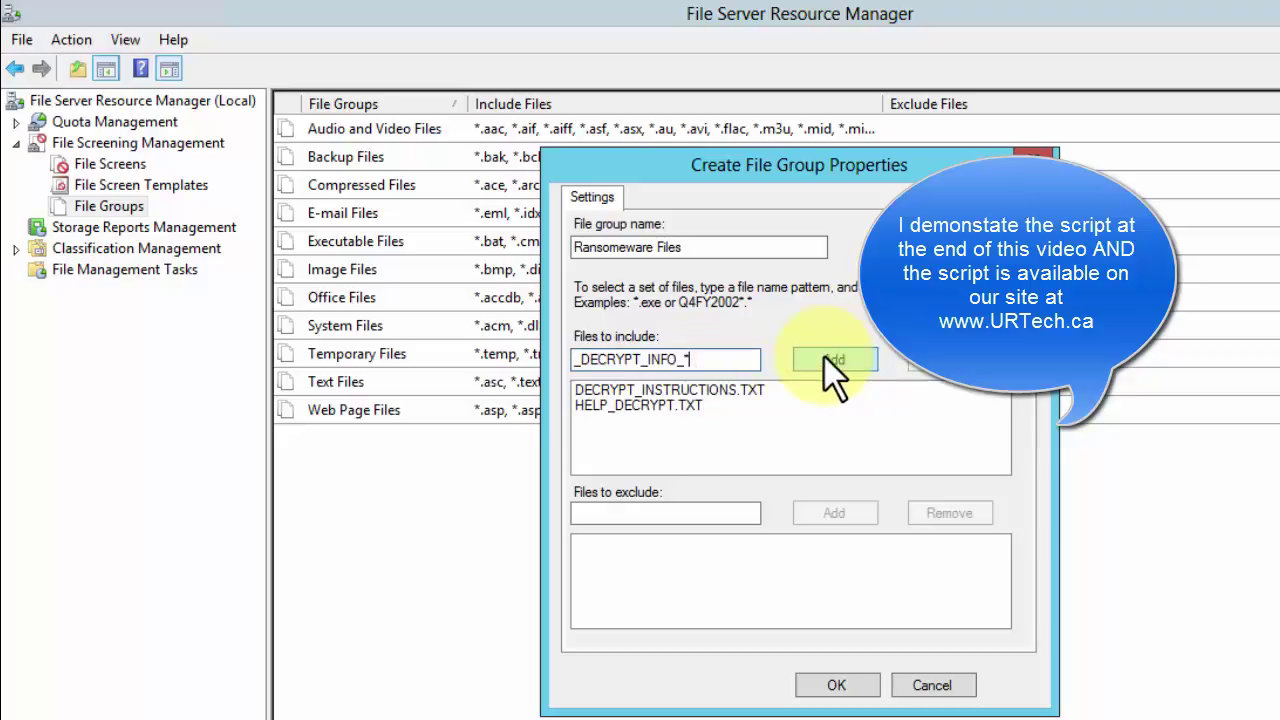
pyautogui.click(826, 358)
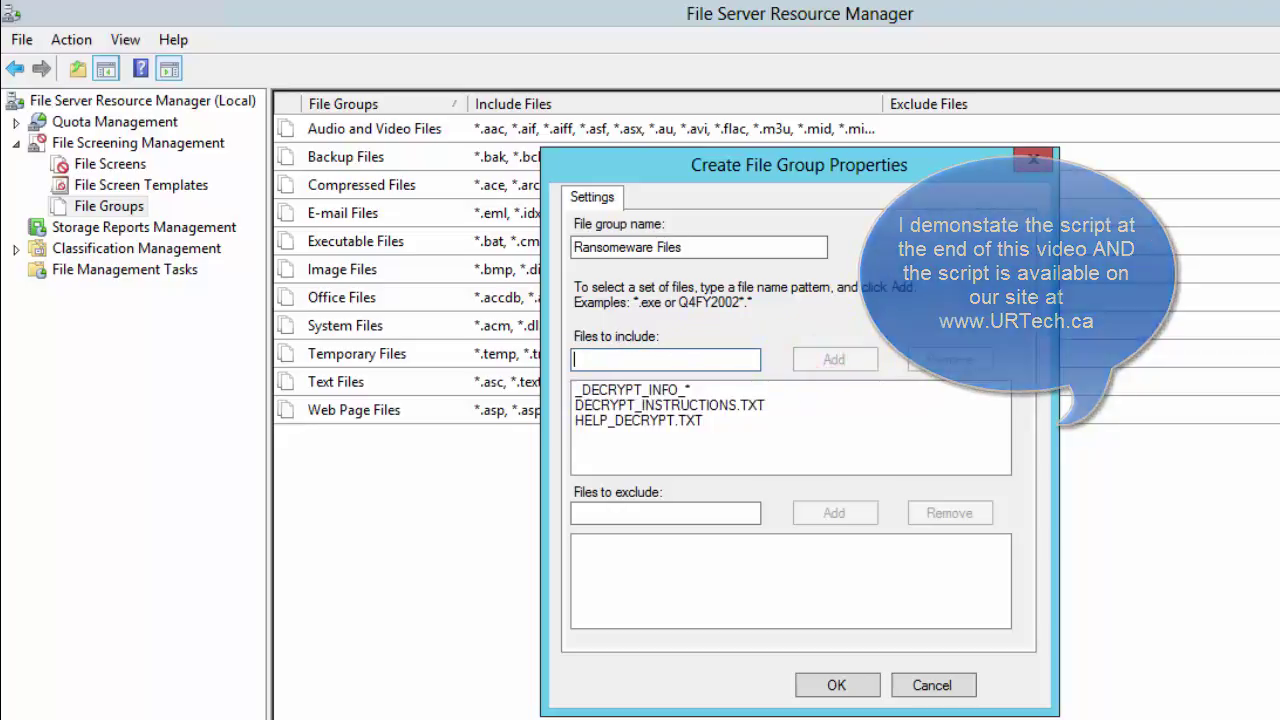
pyautogui.click(597, 358)
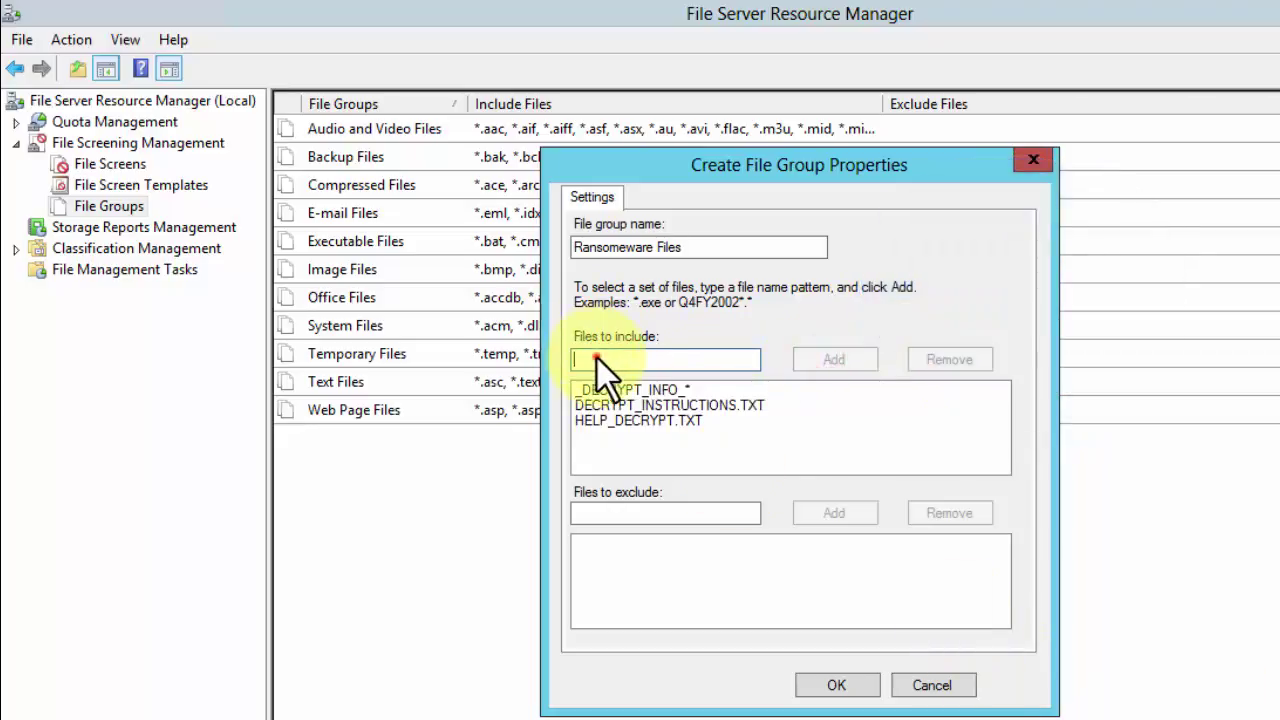
pyautogui.write('*.locky')
pyautogui.click(833, 362)
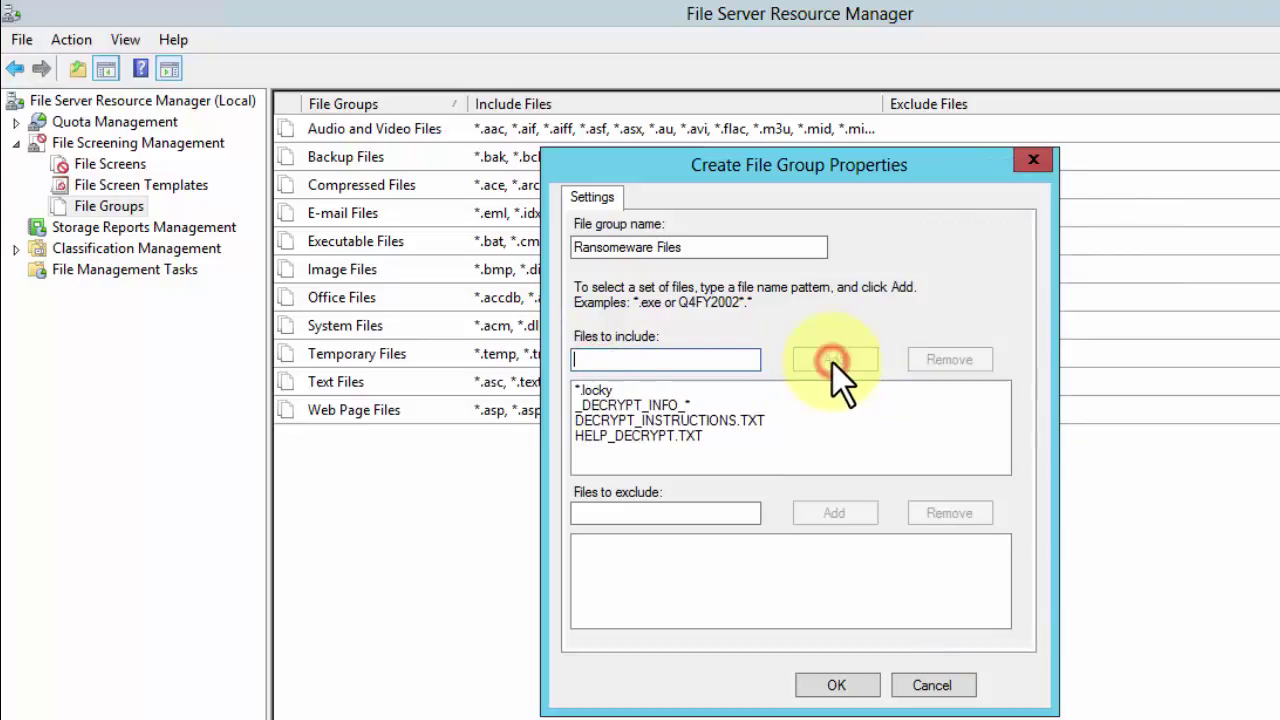
pyautogui.click(836, 688)
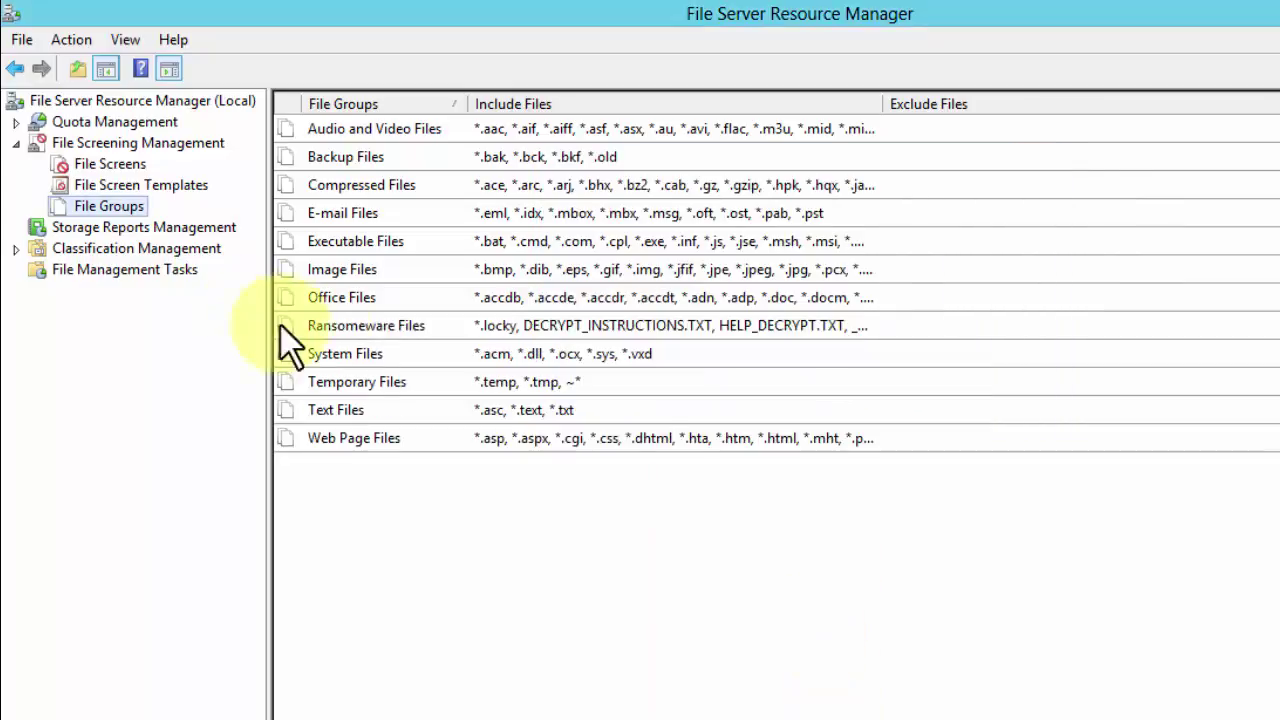
# Create a passive file screen template 'Ransomeware Files' screening the Ransomware Files group
pyautogui.click(322, 325)
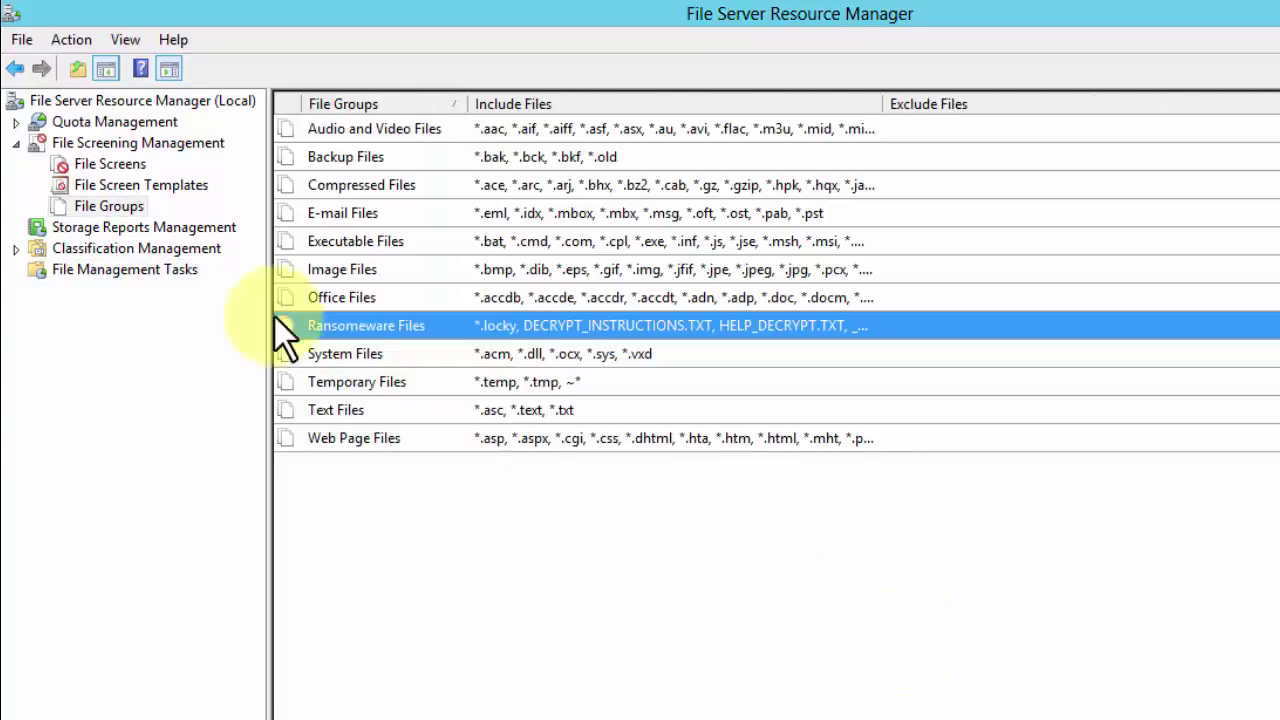
pyautogui.click(167, 187)
pyautogui.rightClick(179, 188)
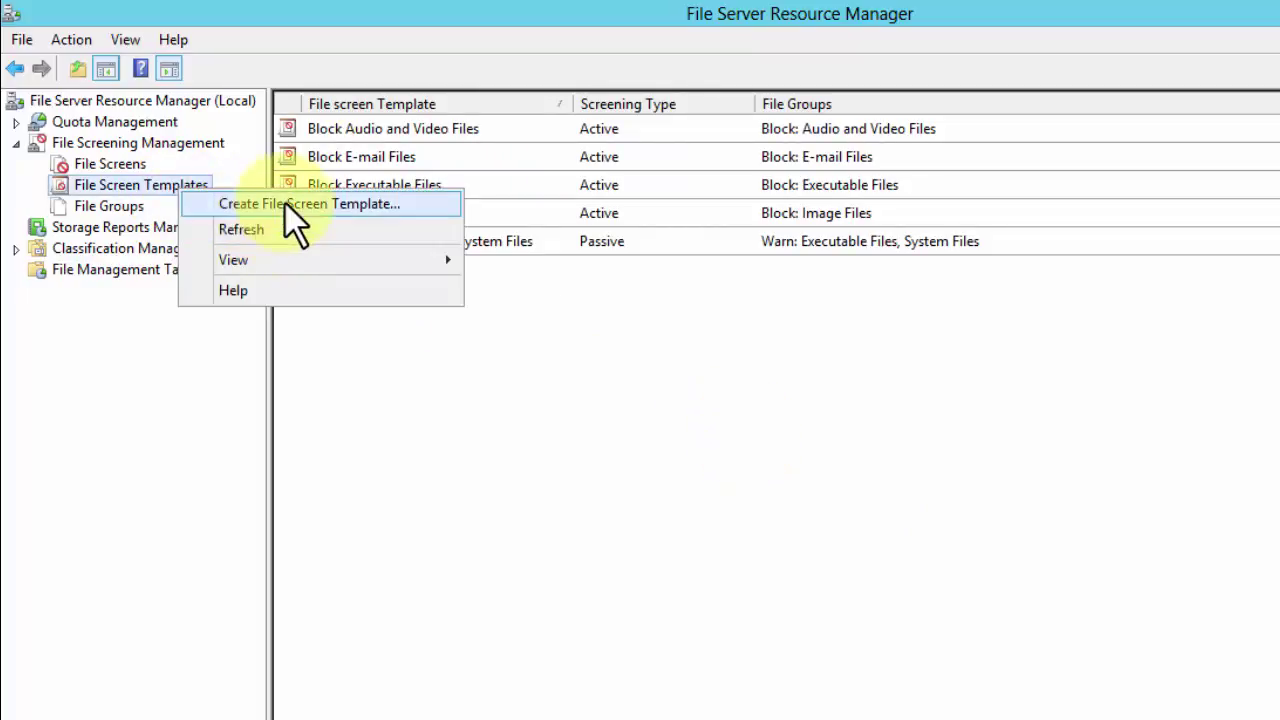
pyautogui.click(285, 203)
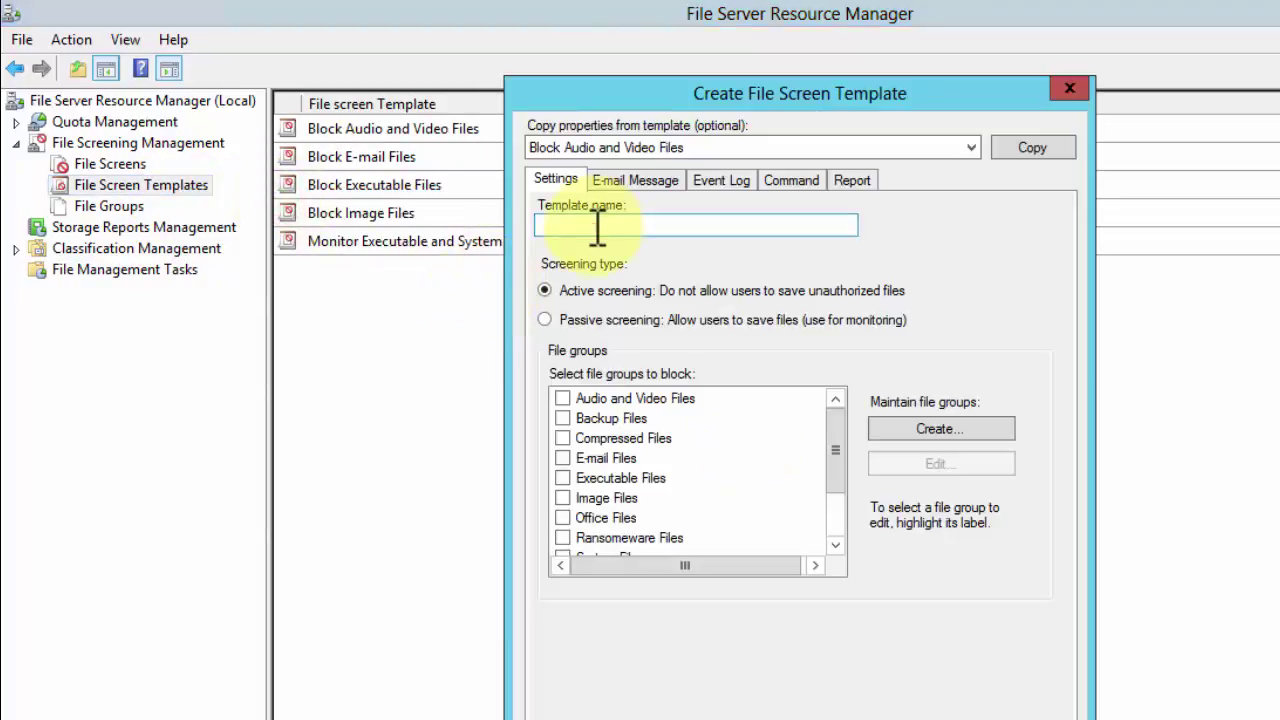
pyautogui.click(597, 226)
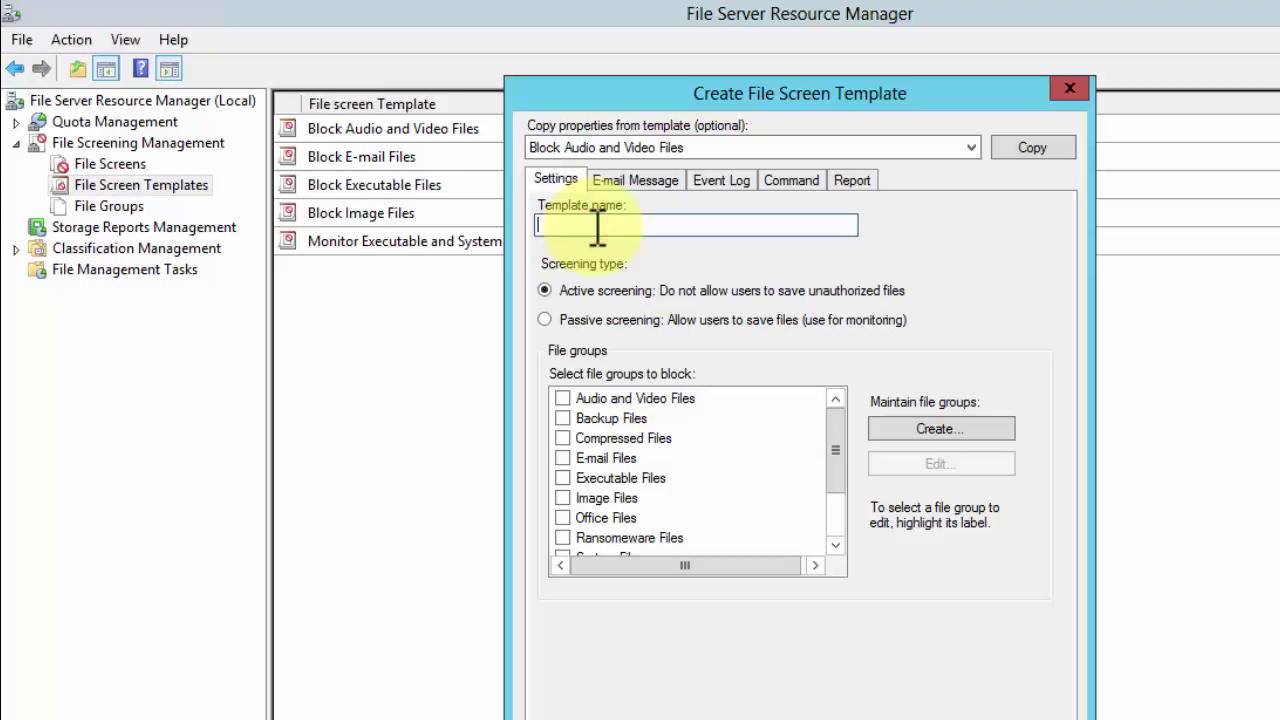
pyautogui.write('Ransomeware Files')
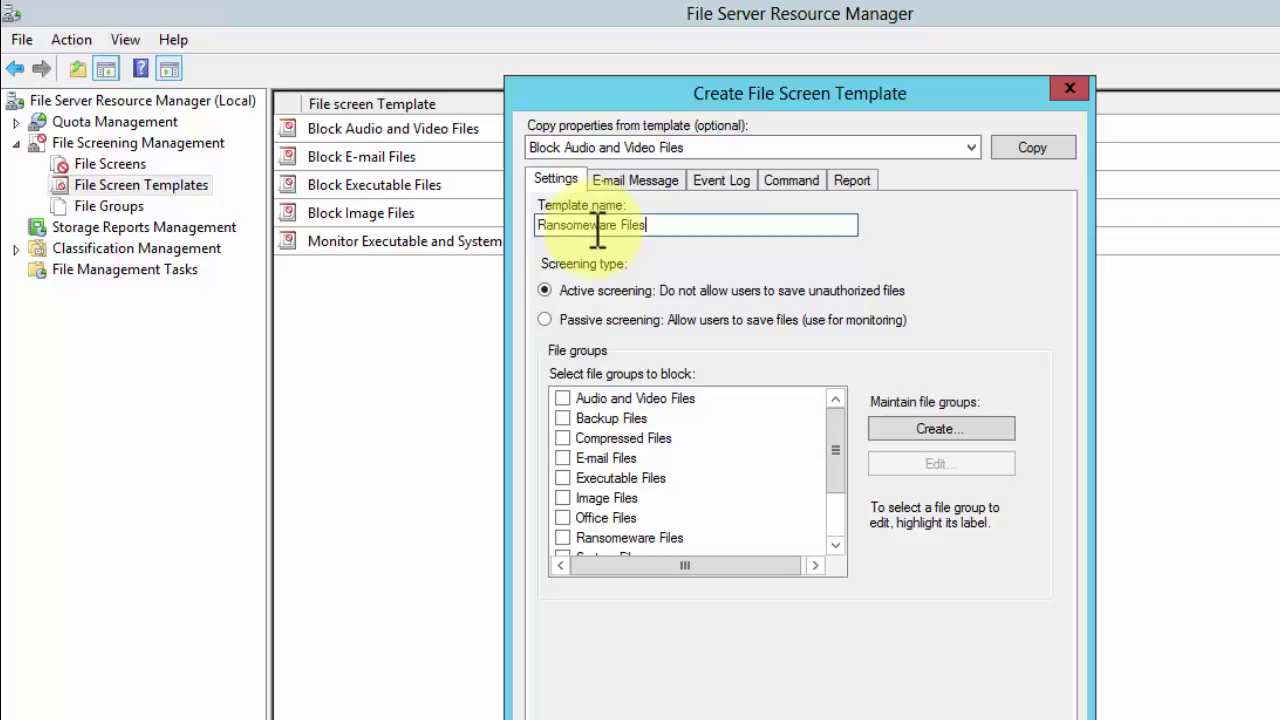
pyautogui.click(544, 318)
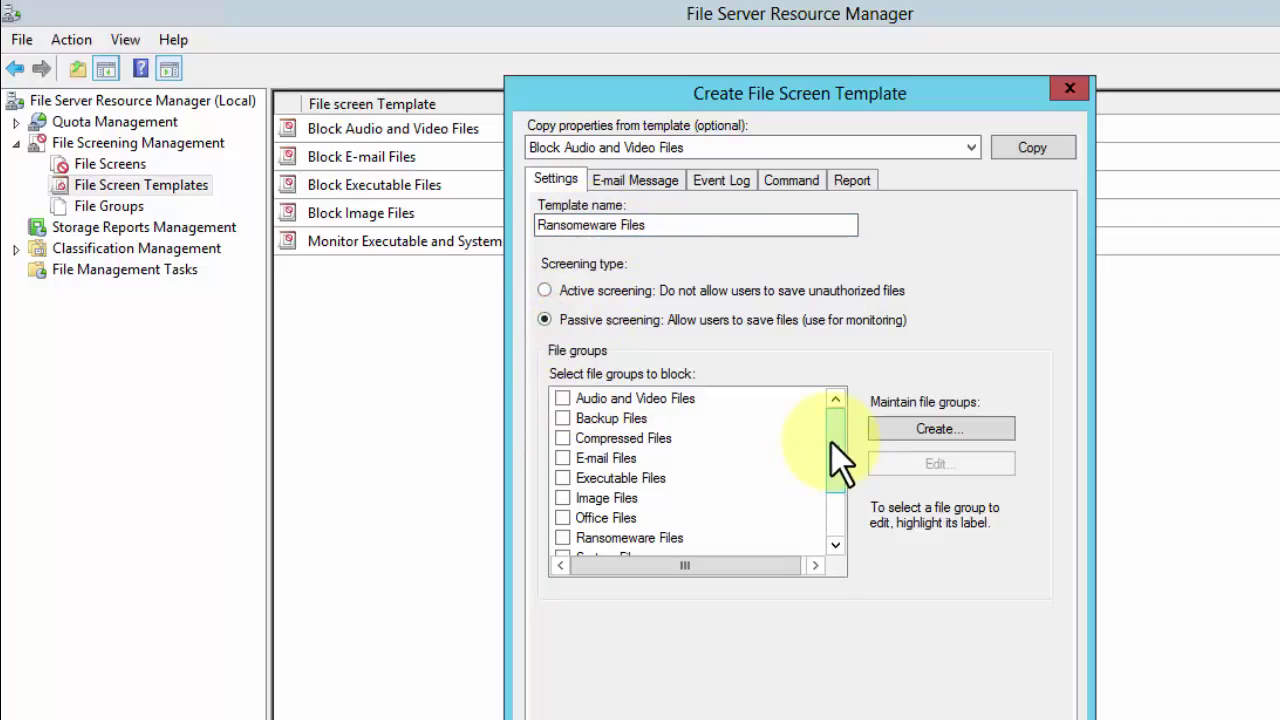
pyautogui.click(563, 538)
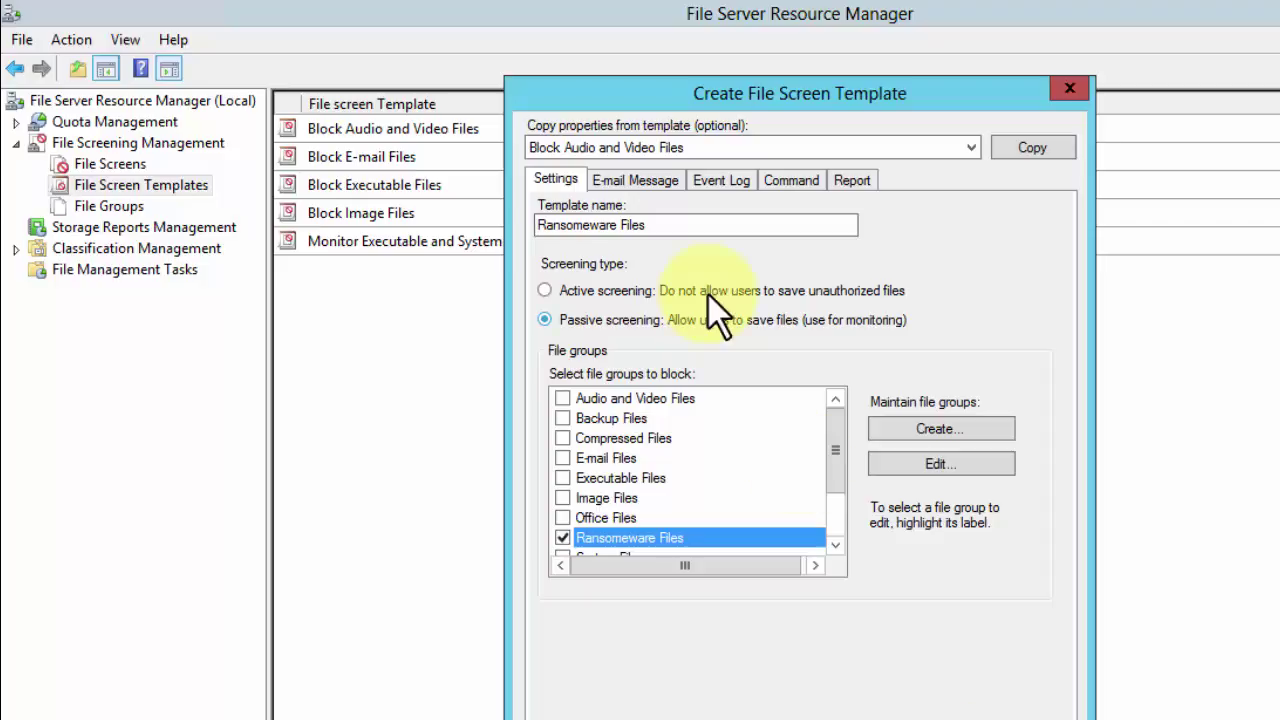
# Make the template e-mail both the offending user and the administrators about violations
pyautogui.click(640, 181)
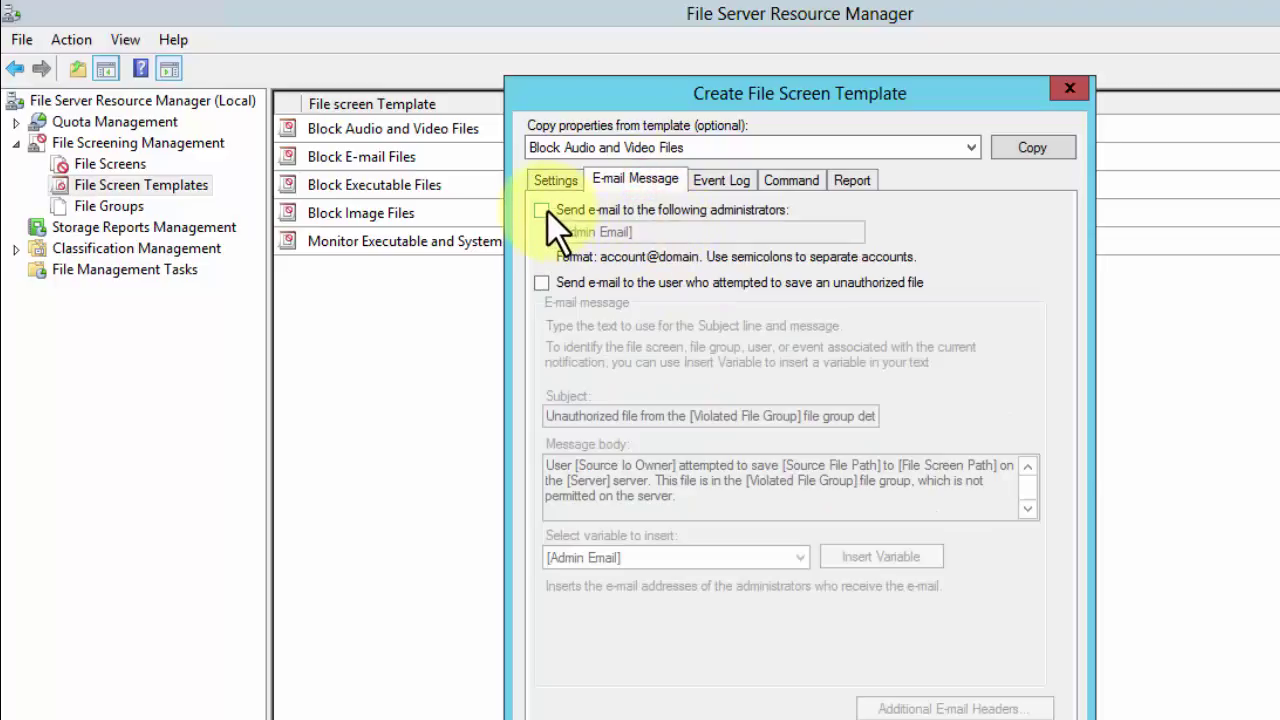
pyautogui.click(542, 283)
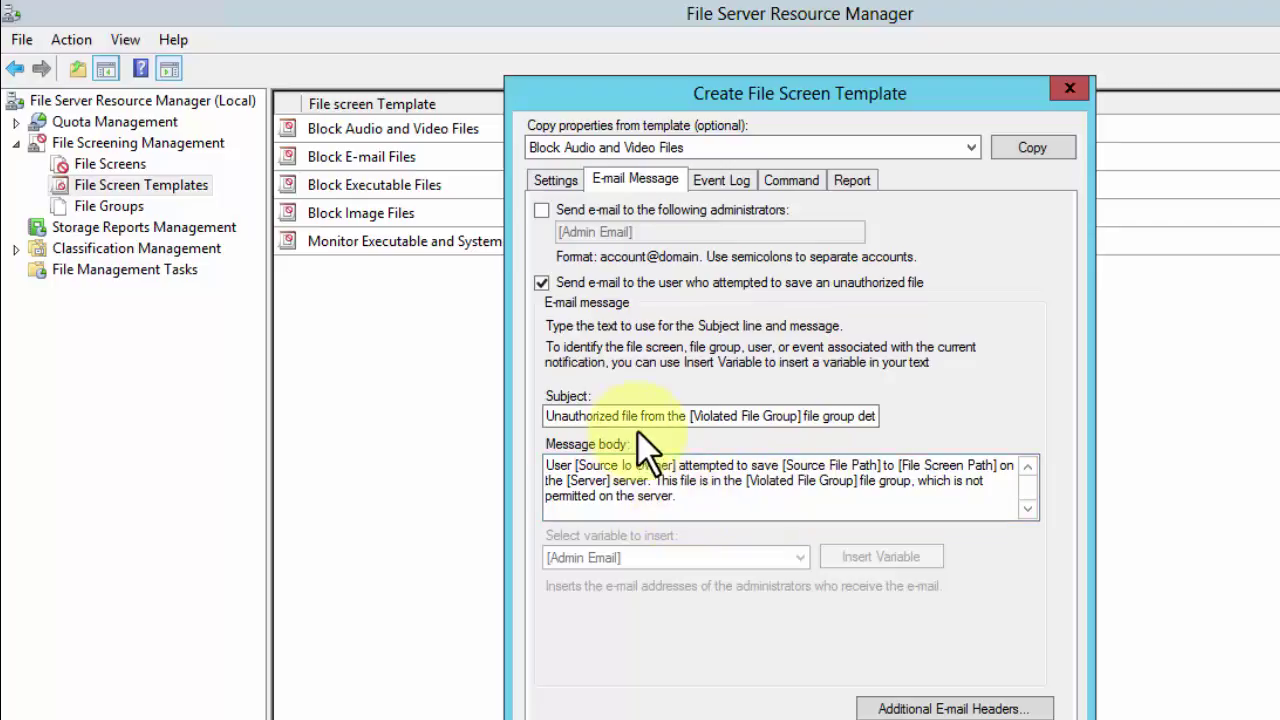
pyautogui.moveTo(632, 465); pyautogui.dragTo(857, 477)
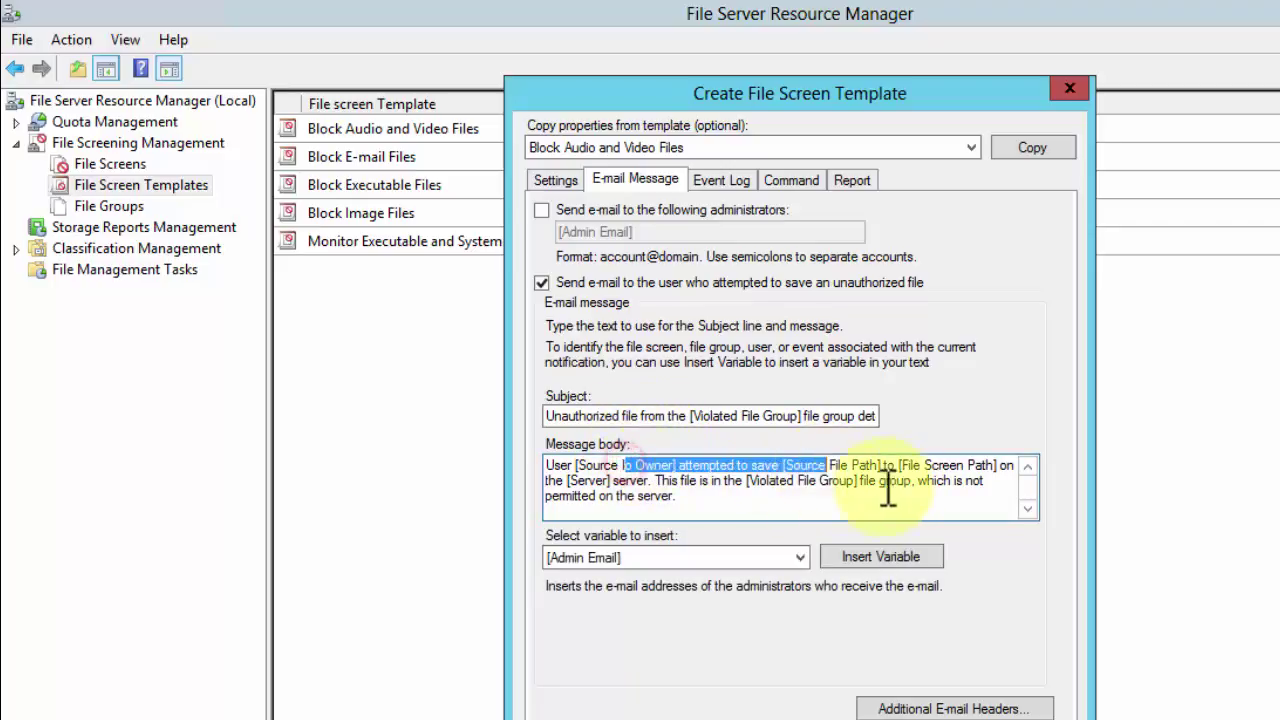
pyautogui.click(880, 490)
pyautogui.tripleClick(868, 490)
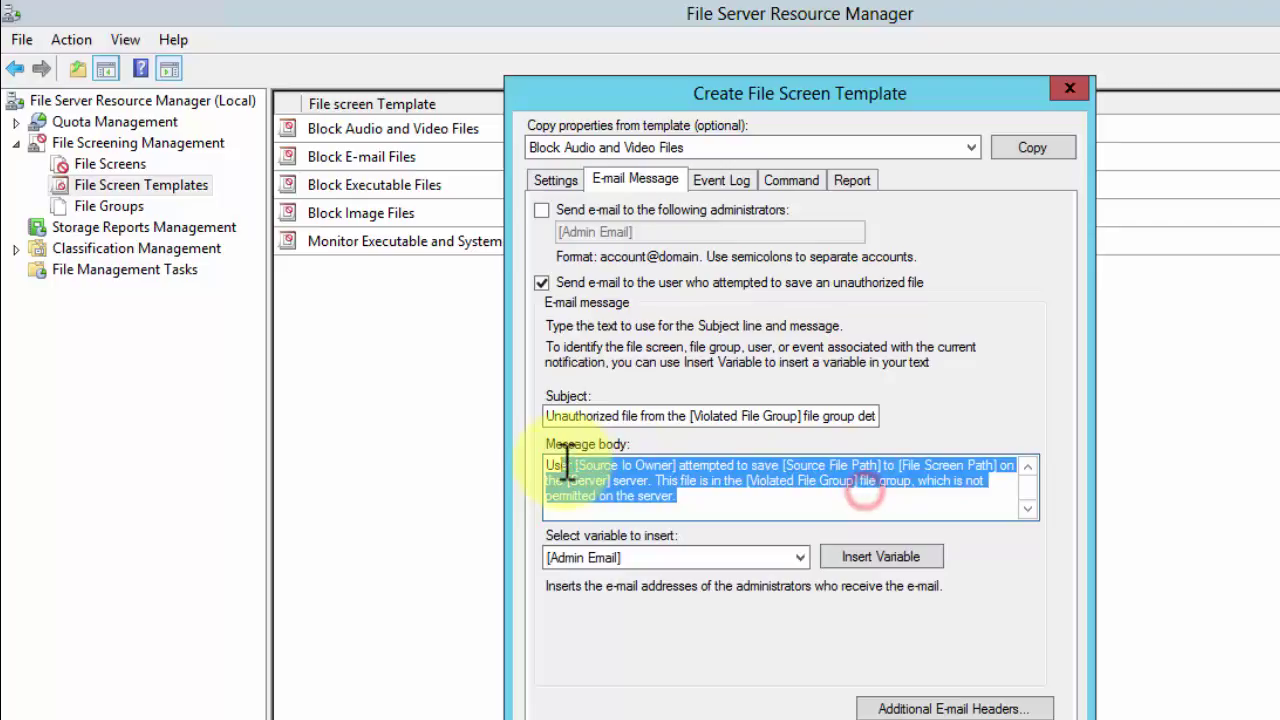
pyautogui.click(743, 509)
pyautogui.click(610, 210)
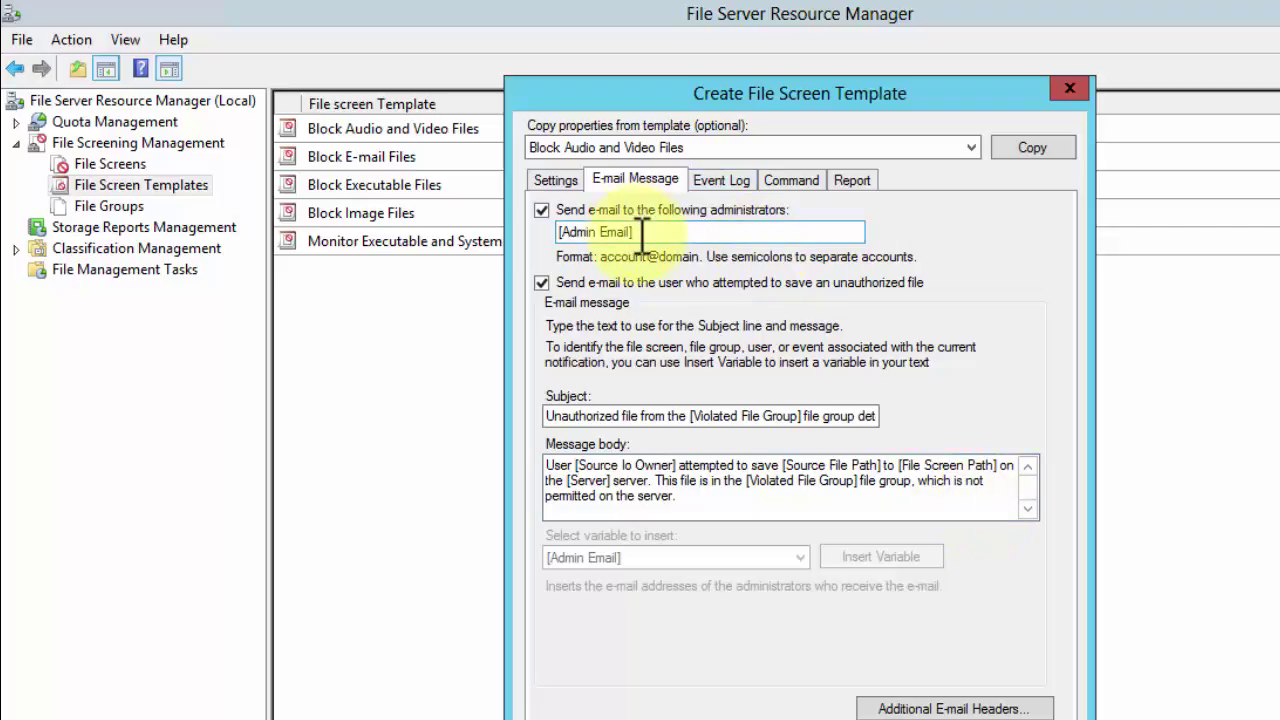
pyautogui.click(721, 180)
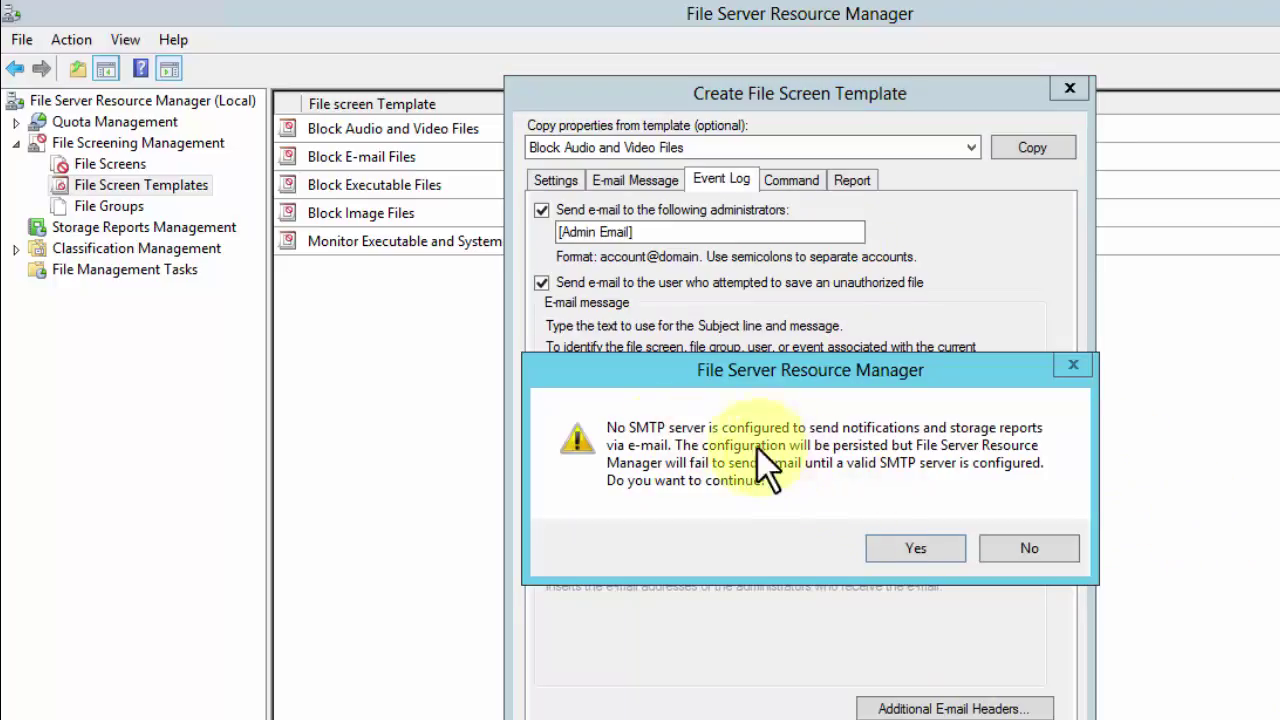
# Accept the missing-SMTP warning and review the template's Command and Report settings
pyautogui.click(921, 548)
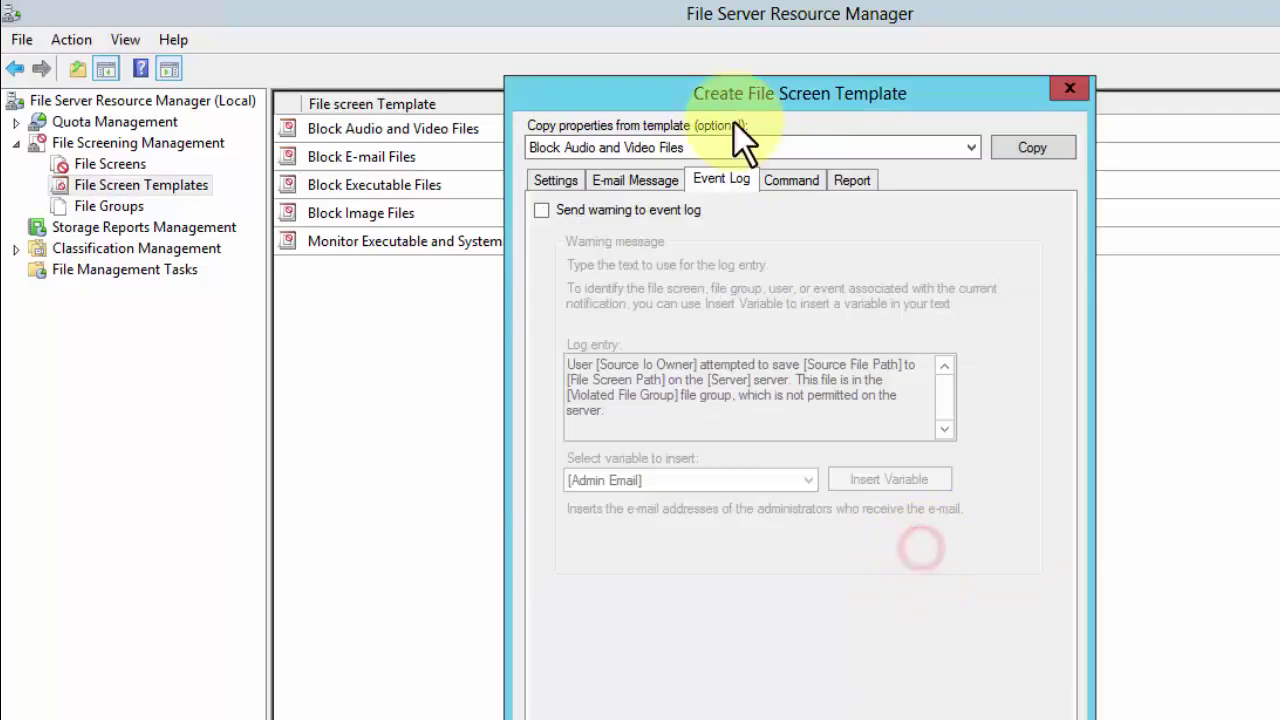
pyautogui.click(785, 180)
pyautogui.click(840, 180)
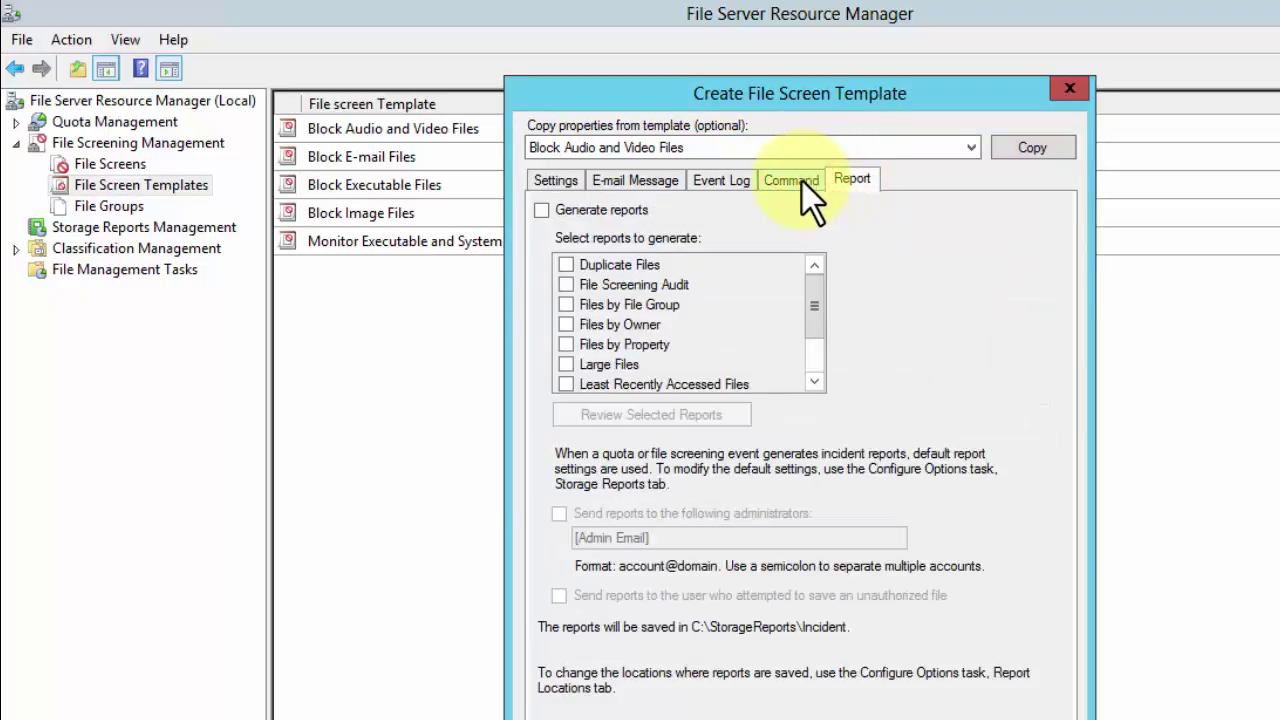
pyautogui.click(802, 181)
pyautogui.click(853, 178)
pyautogui.click(805, 180)
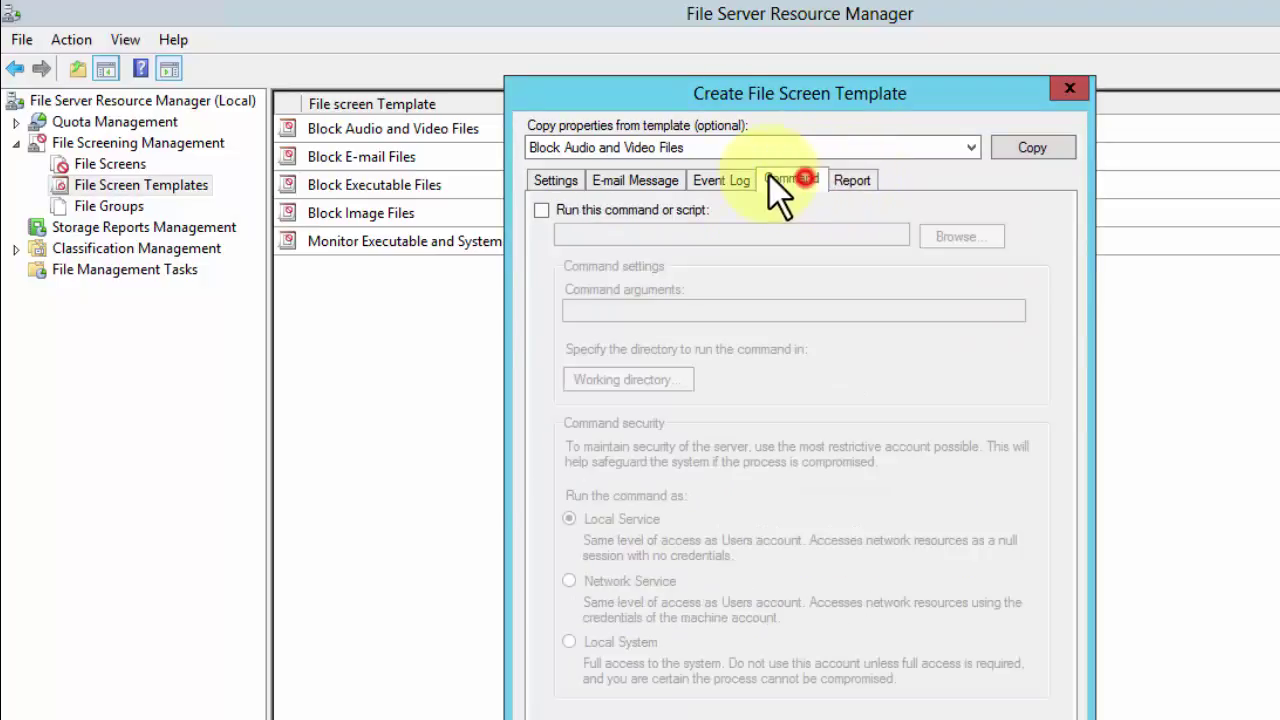
pyautogui.click(722, 179)
pyautogui.click(660, 180)
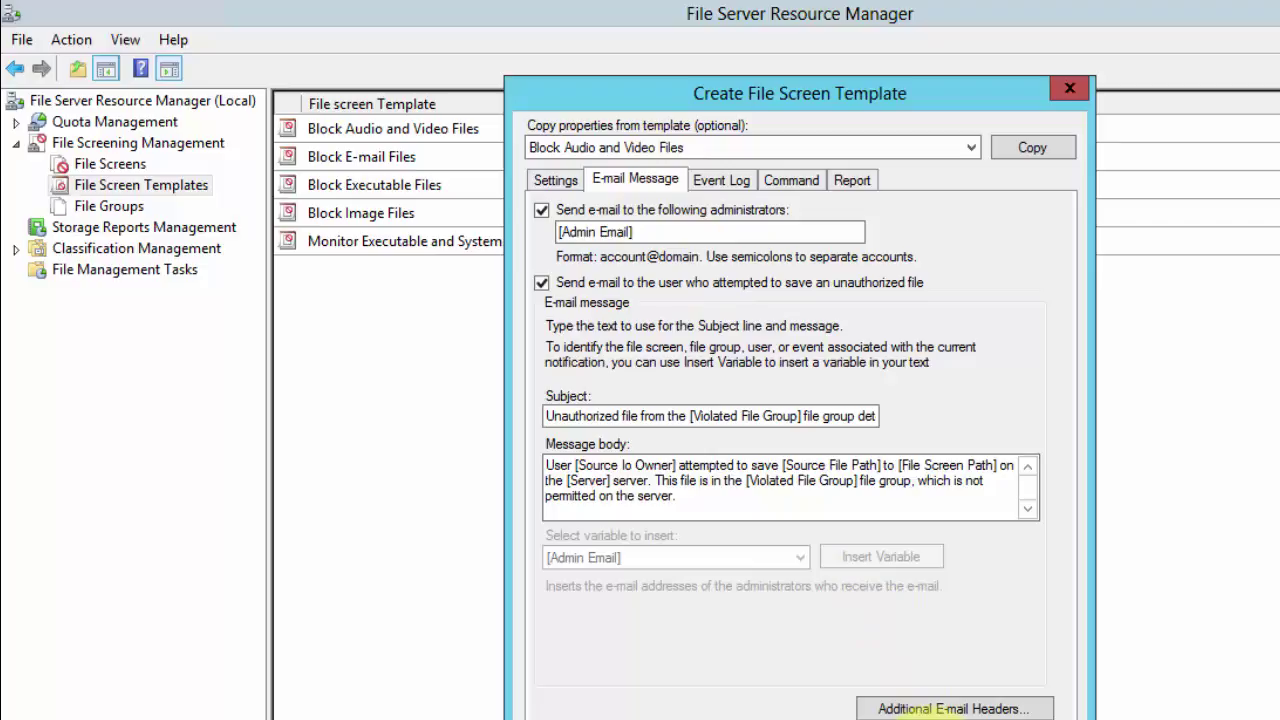
# Save the template despite the SMTP warning and return to the console overview
pyautogui.click(910, 716)
pyautogui.click(922, 548)
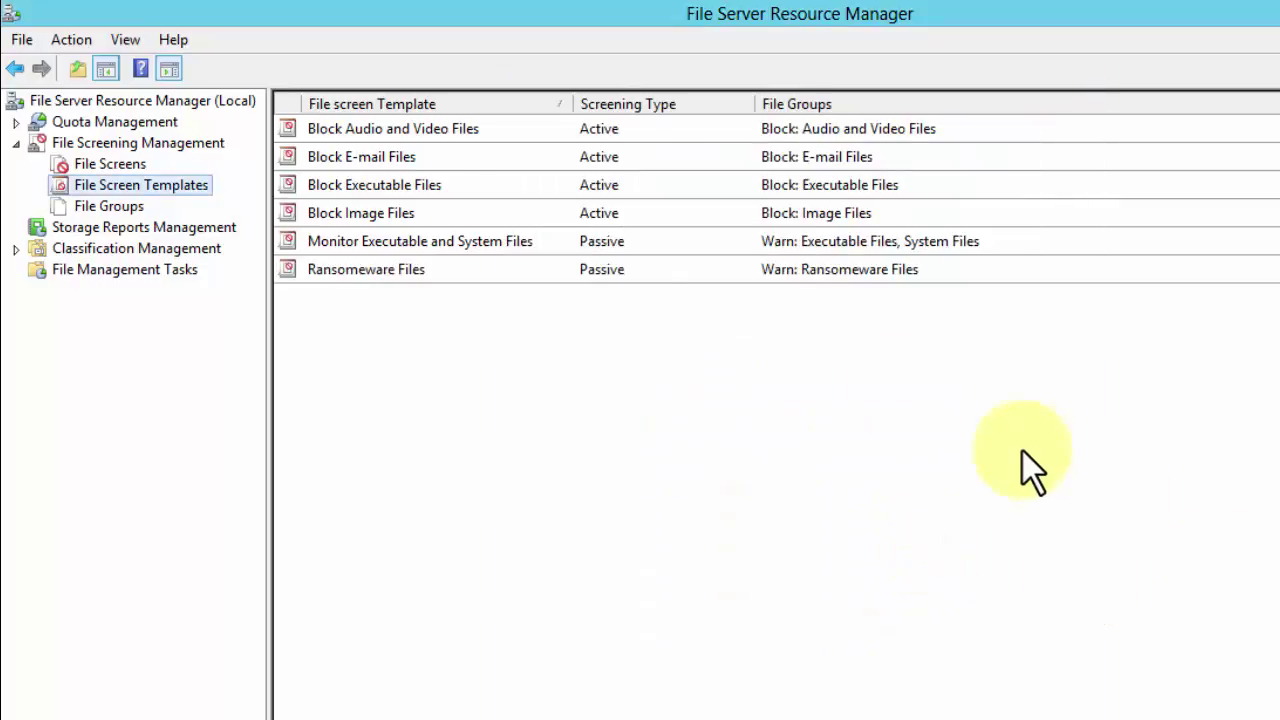
pyautogui.click(139, 101)
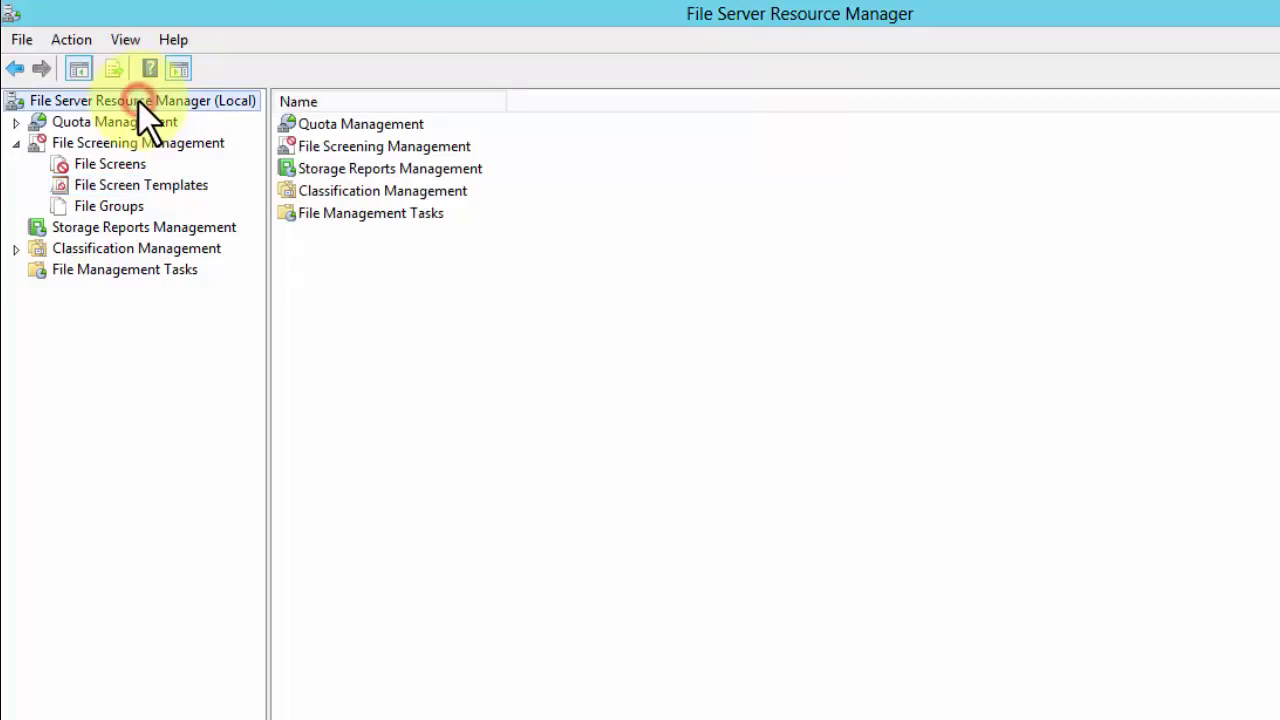
# Send a test e-mail from the Email Notifications options, then close the Options dialog
pyautogui.click(71, 42)
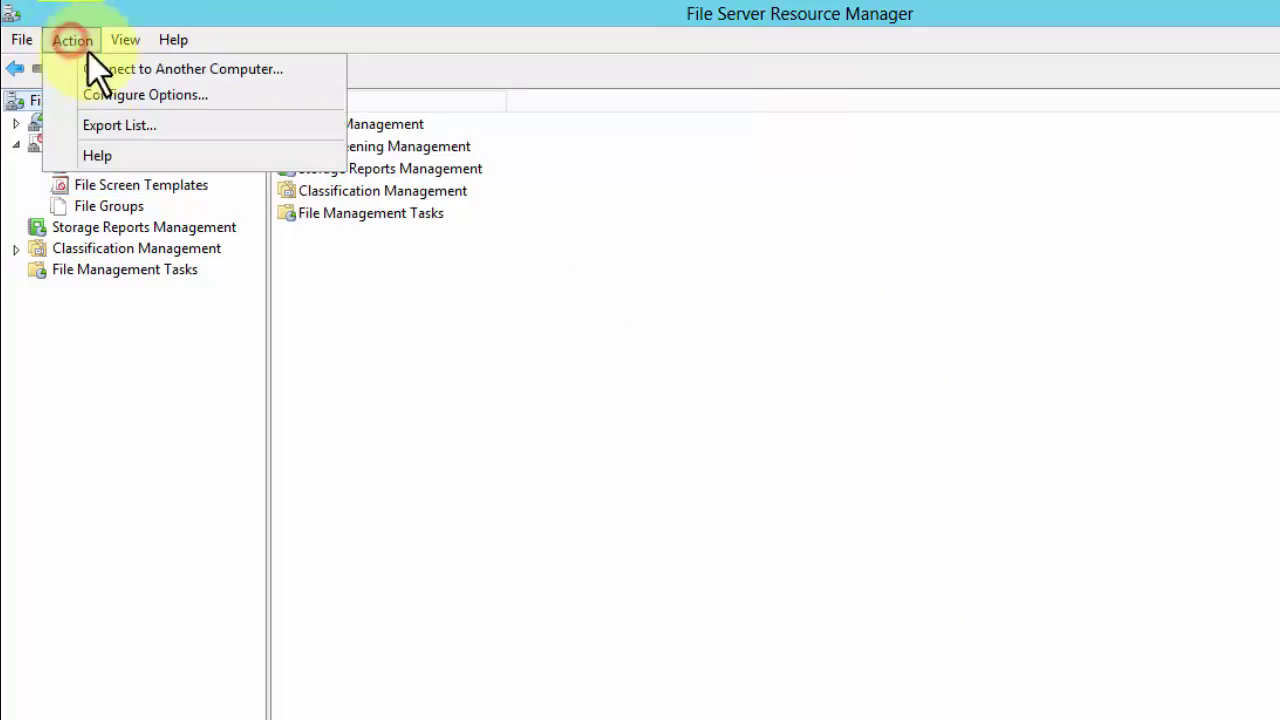
pyautogui.click(135, 98)
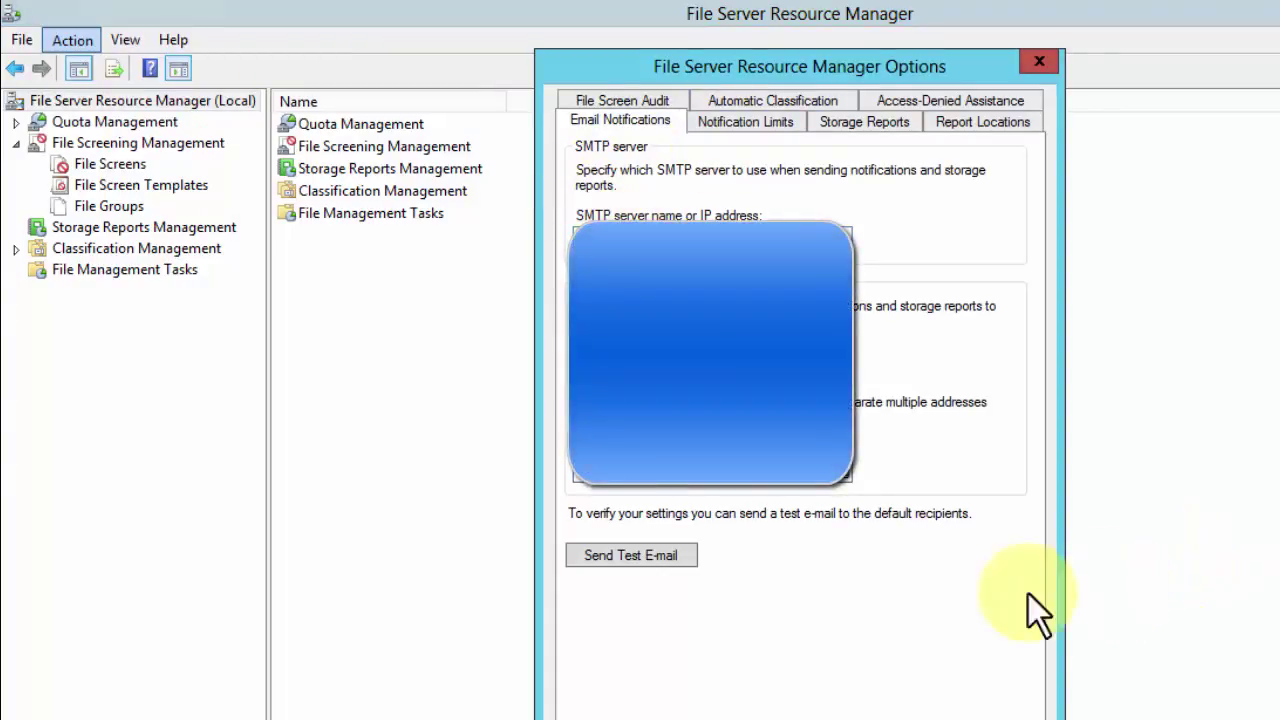
pyautogui.click(657, 558)
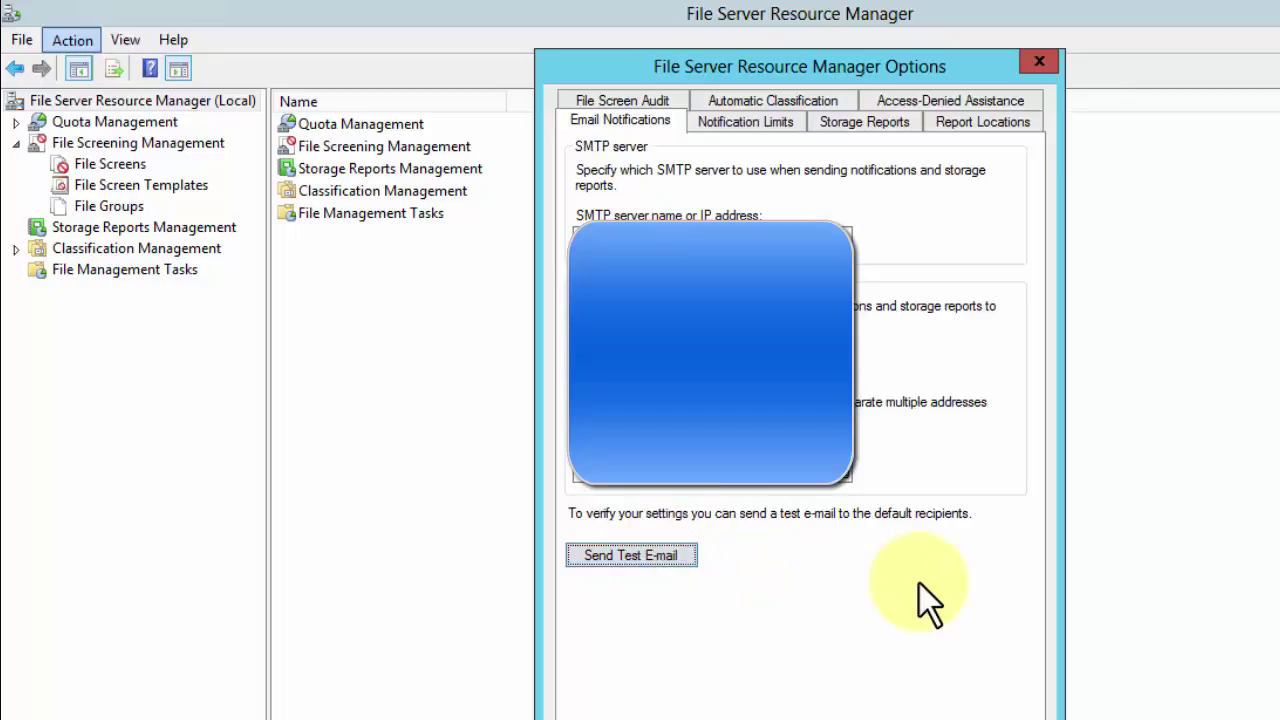
pyautogui.click(628, 553)
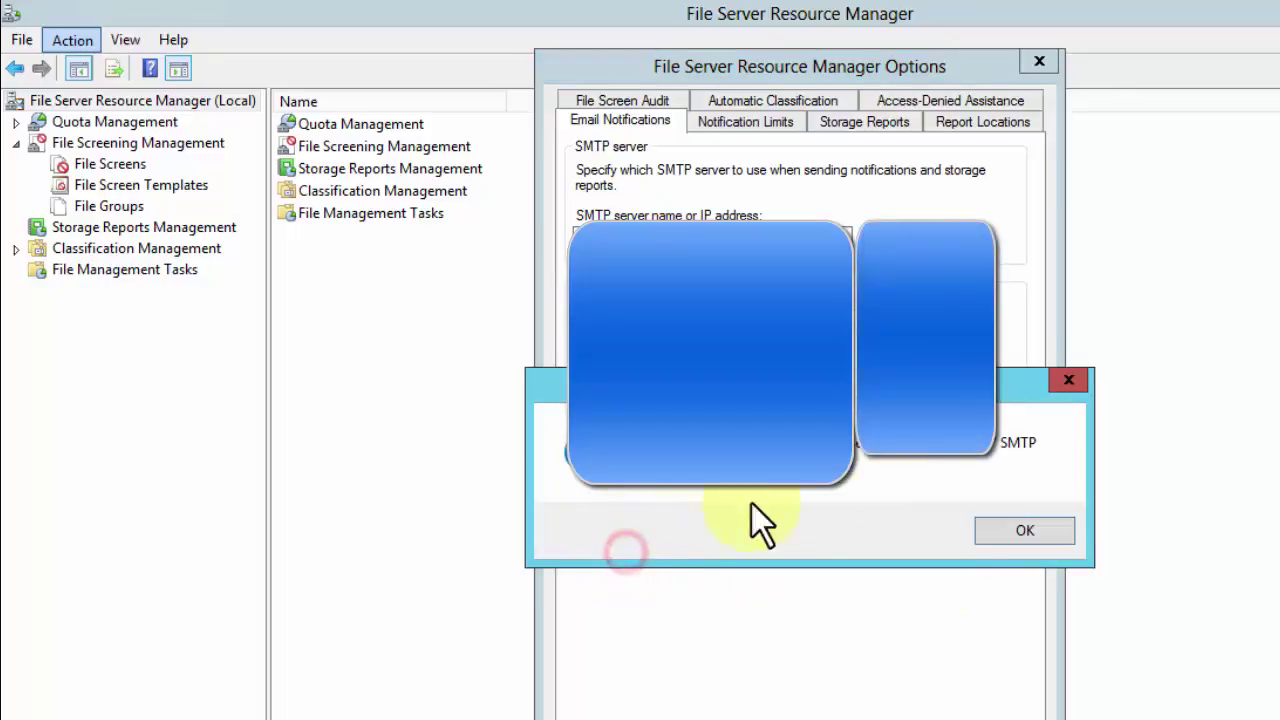
pyautogui.click(1021, 531)
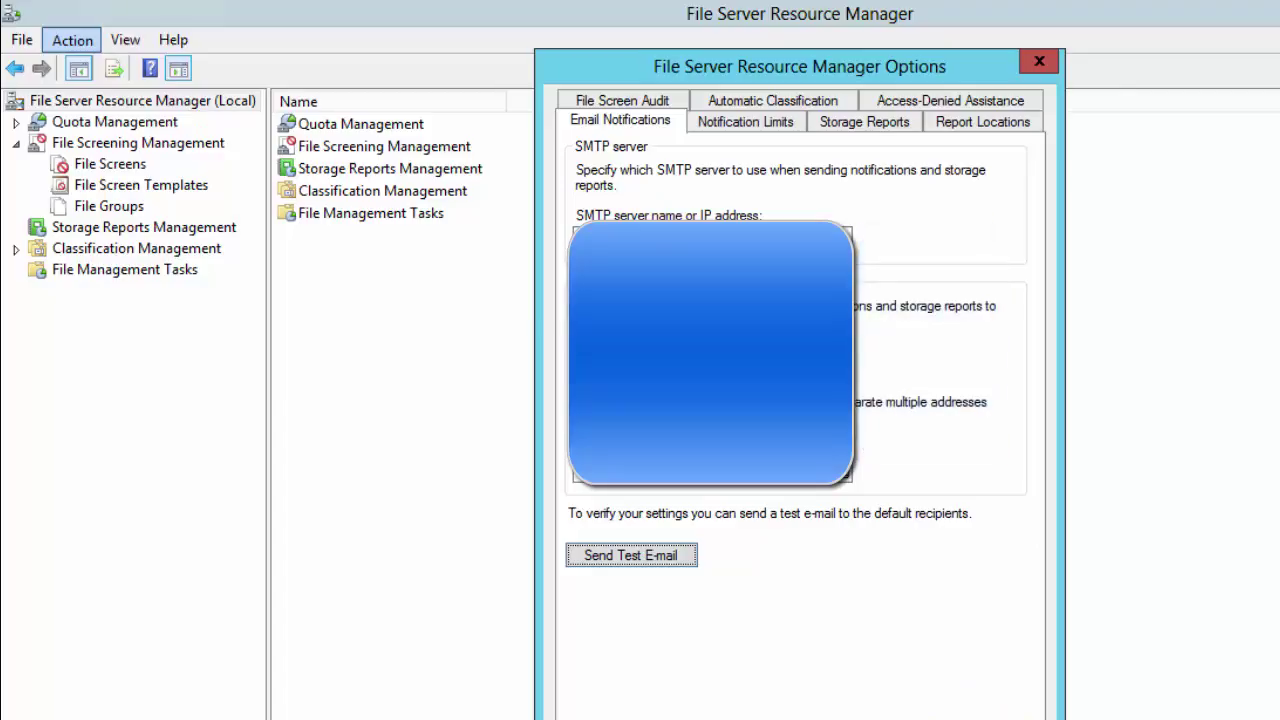
pyautogui.press('Escape')
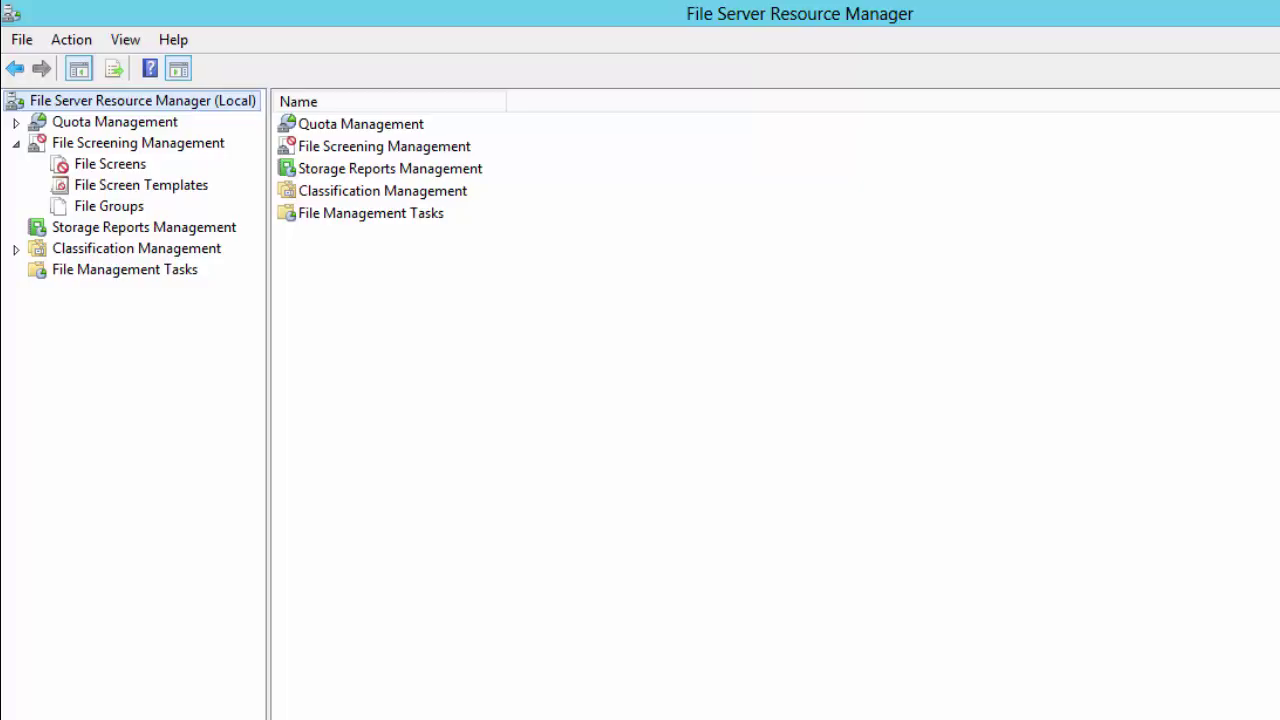
# Create a file screen on F:\ (Data1) based on the Ransomware Files template
pyautogui.click(120, 164)
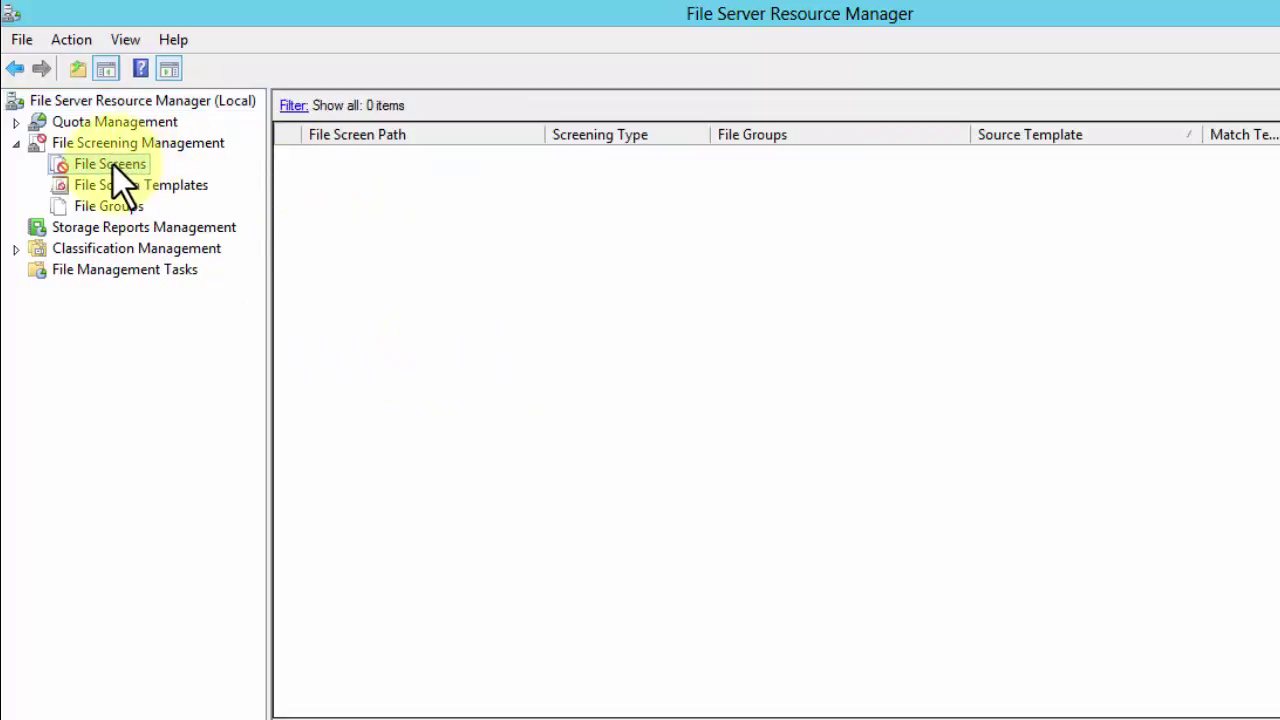
pyautogui.rightClick(134, 164)
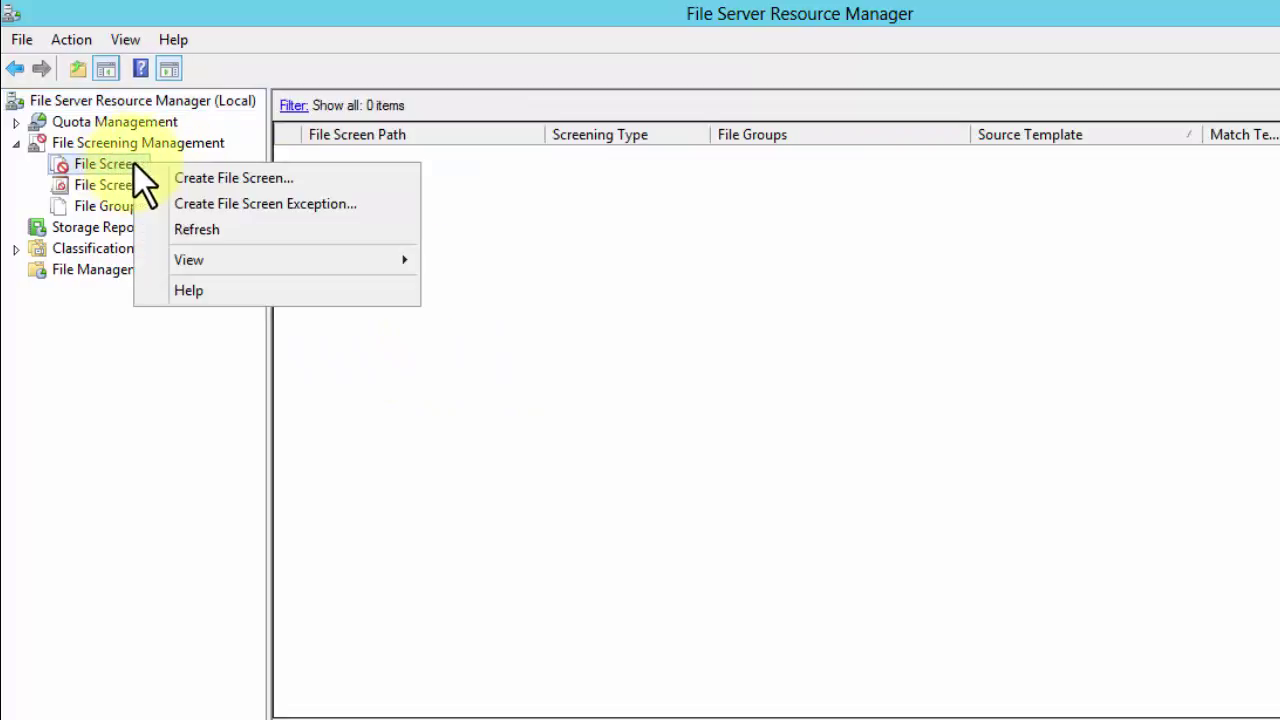
pyautogui.click(208, 182)
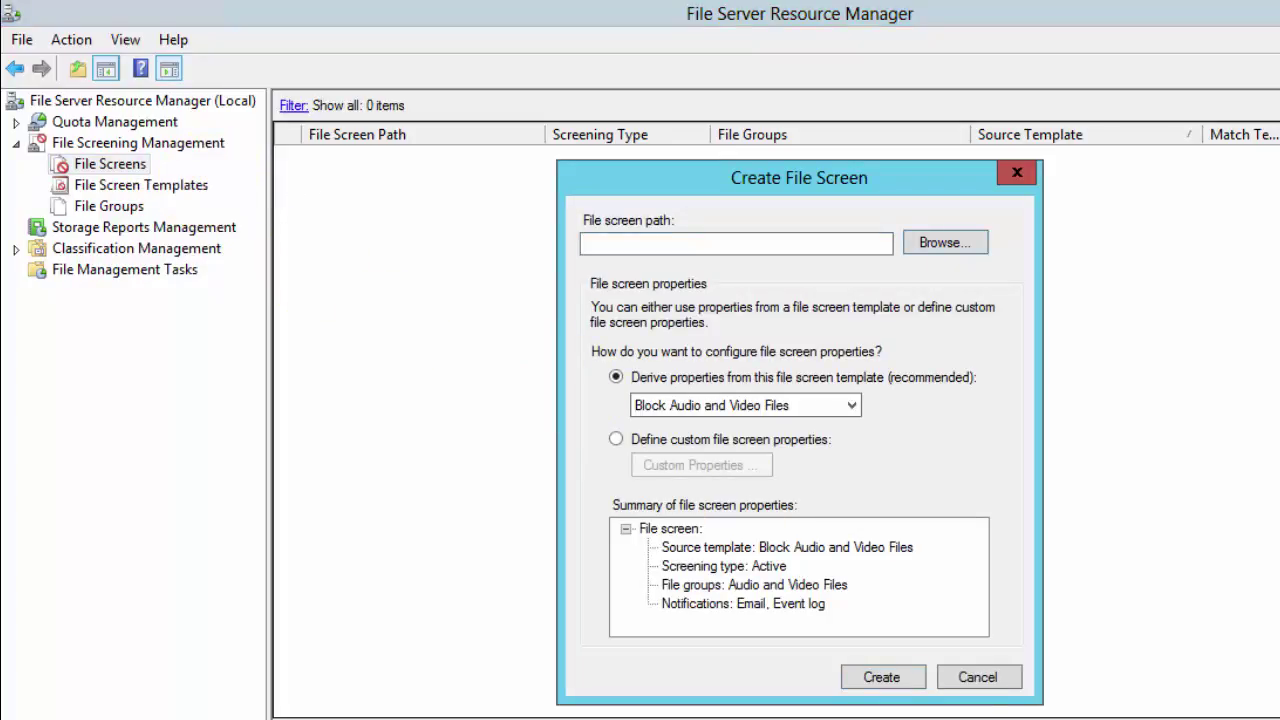
pyautogui.click(954, 240)
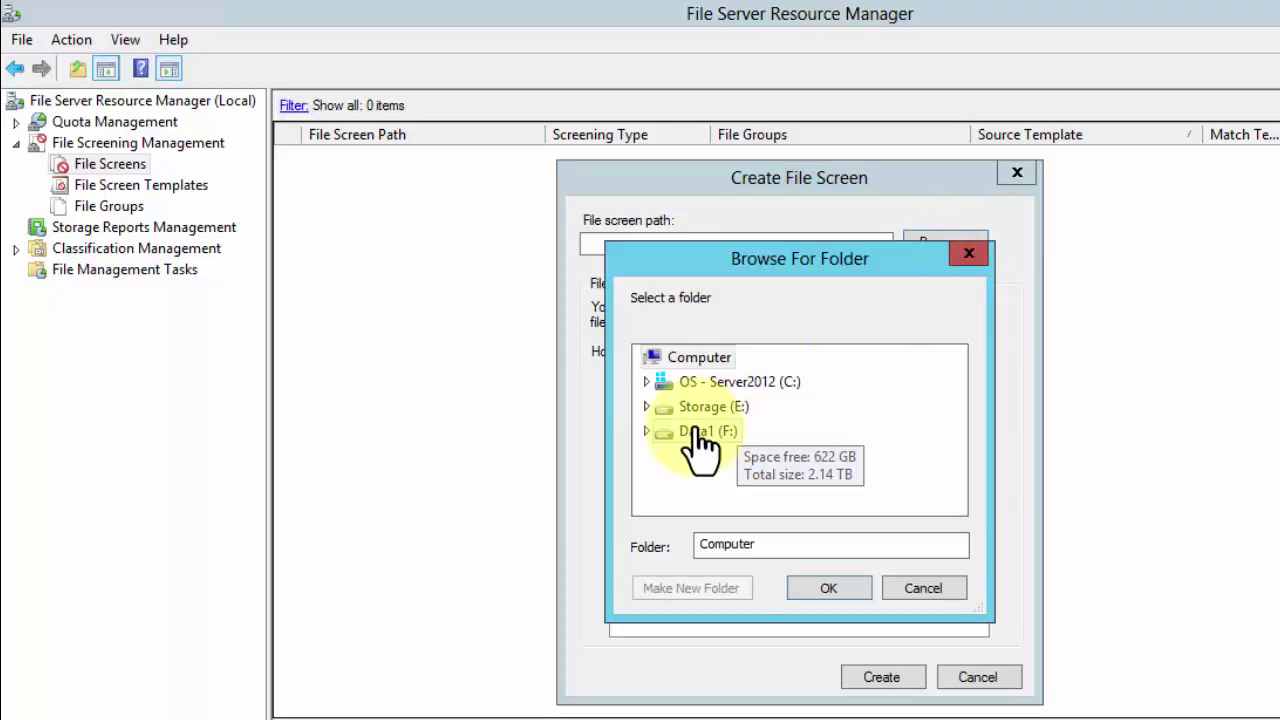
pyautogui.click(697, 432)
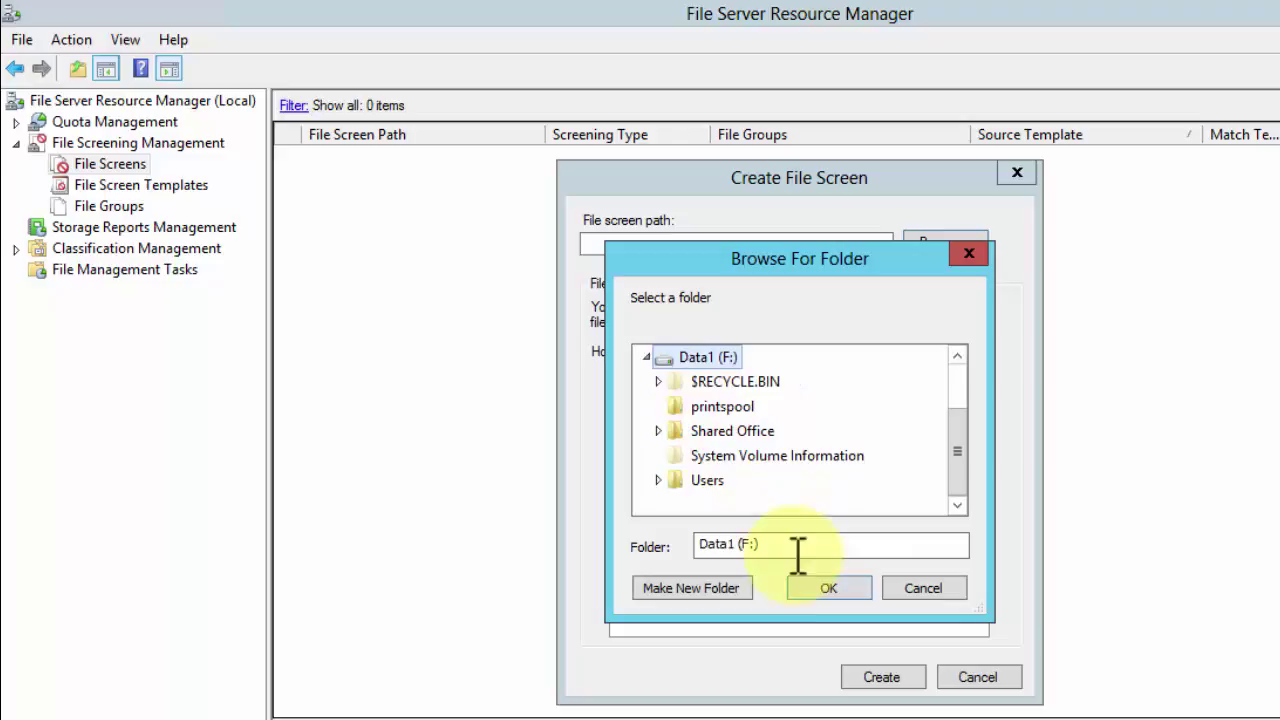
pyautogui.click(811, 587)
pyautogui.click(851, 405)
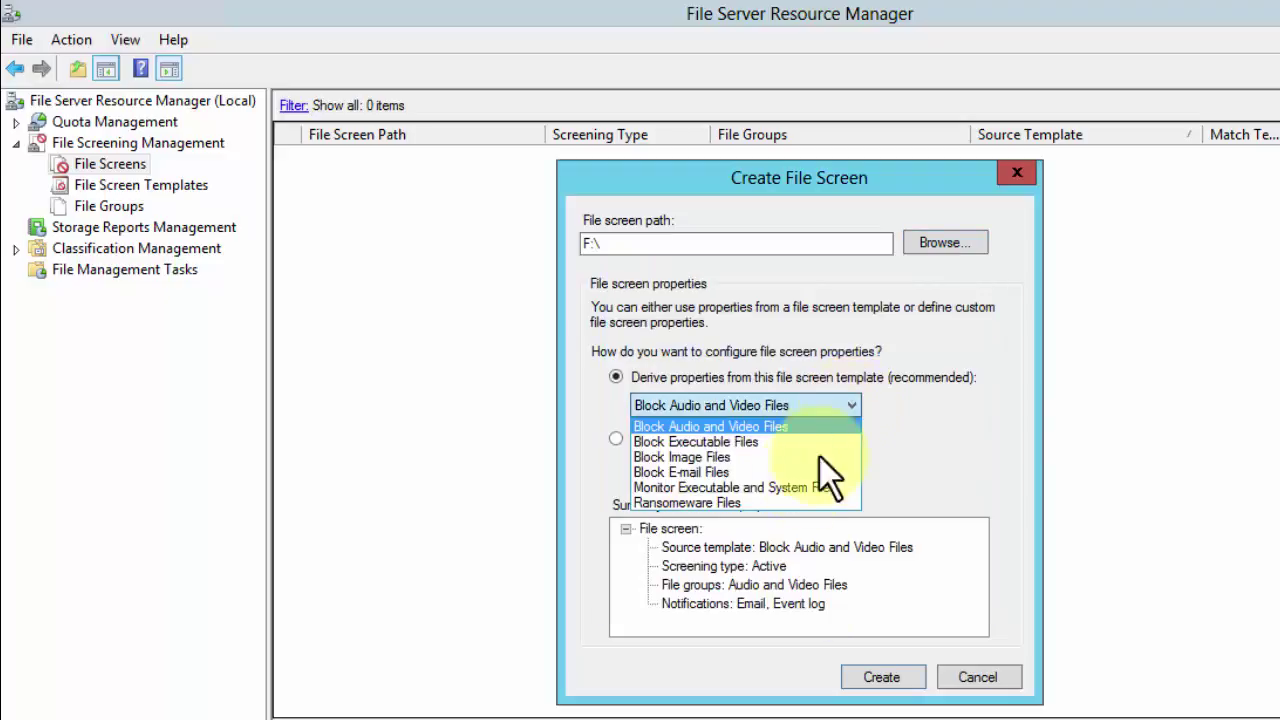
pyautogui.click(745, 502)
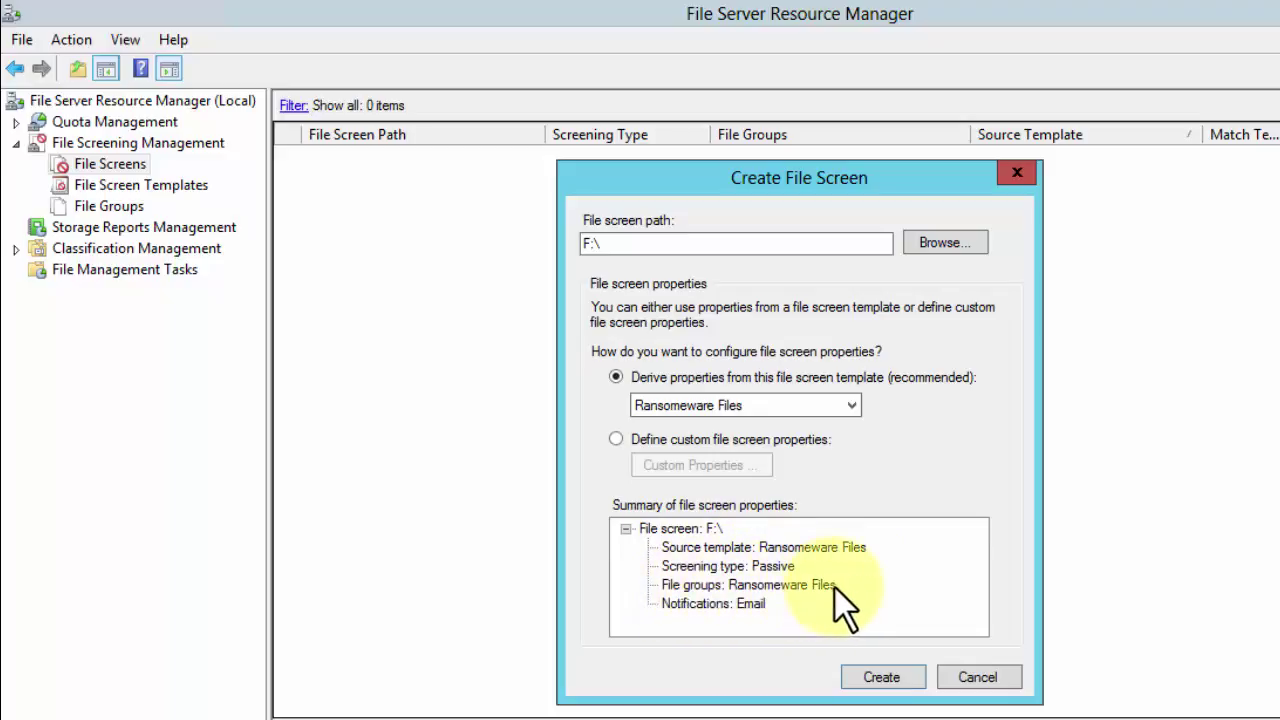
pyautogui.click(883, 673)
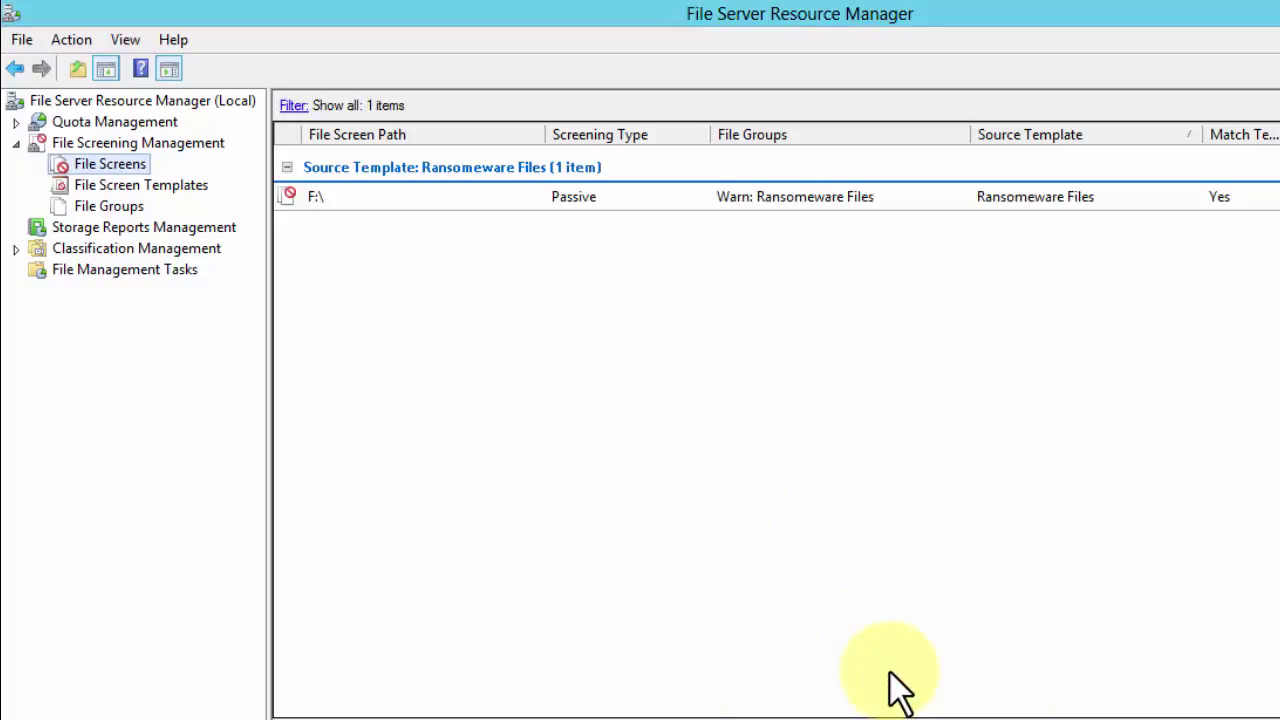
# Check the Ransomware Files group's properties, then edit C:\New\NewFileGroup.ps1 in PowerShell ISE
pyautogui.click(102, 208)
pyautogui.doubleClick(514, 330)
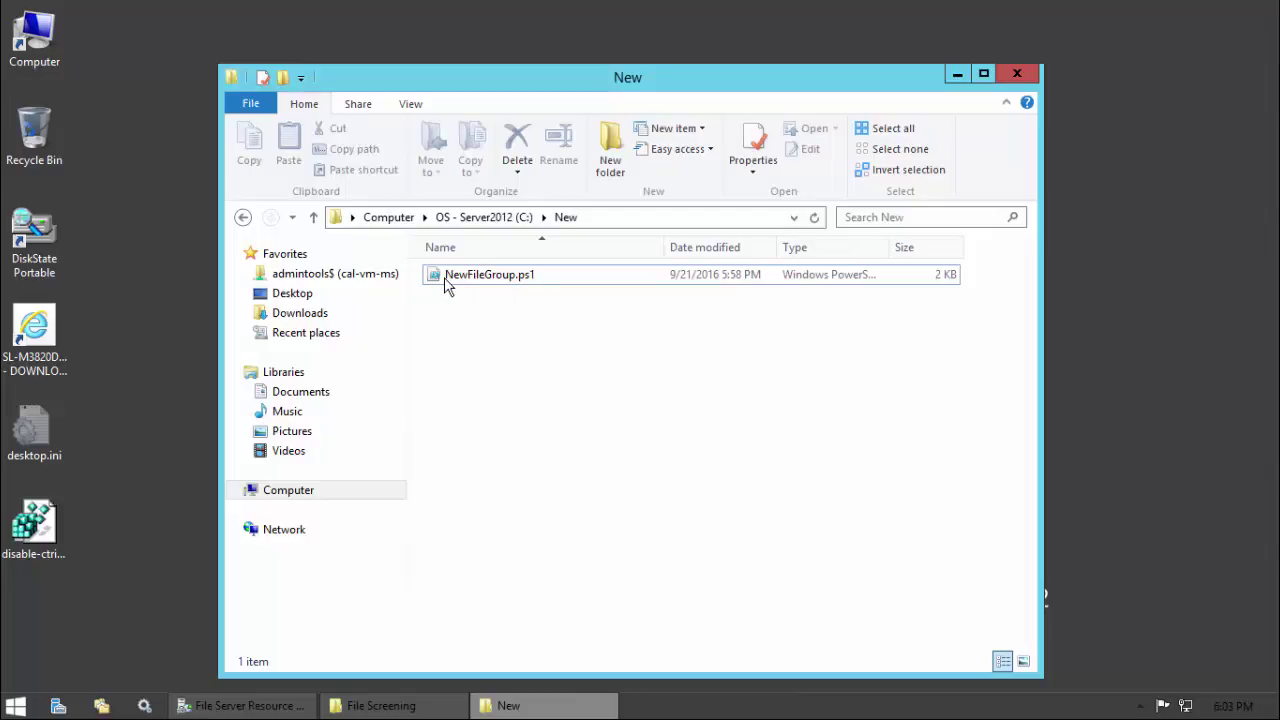
pyautogui.click(497, 281)
pyautogui.rightClick(497, 283)
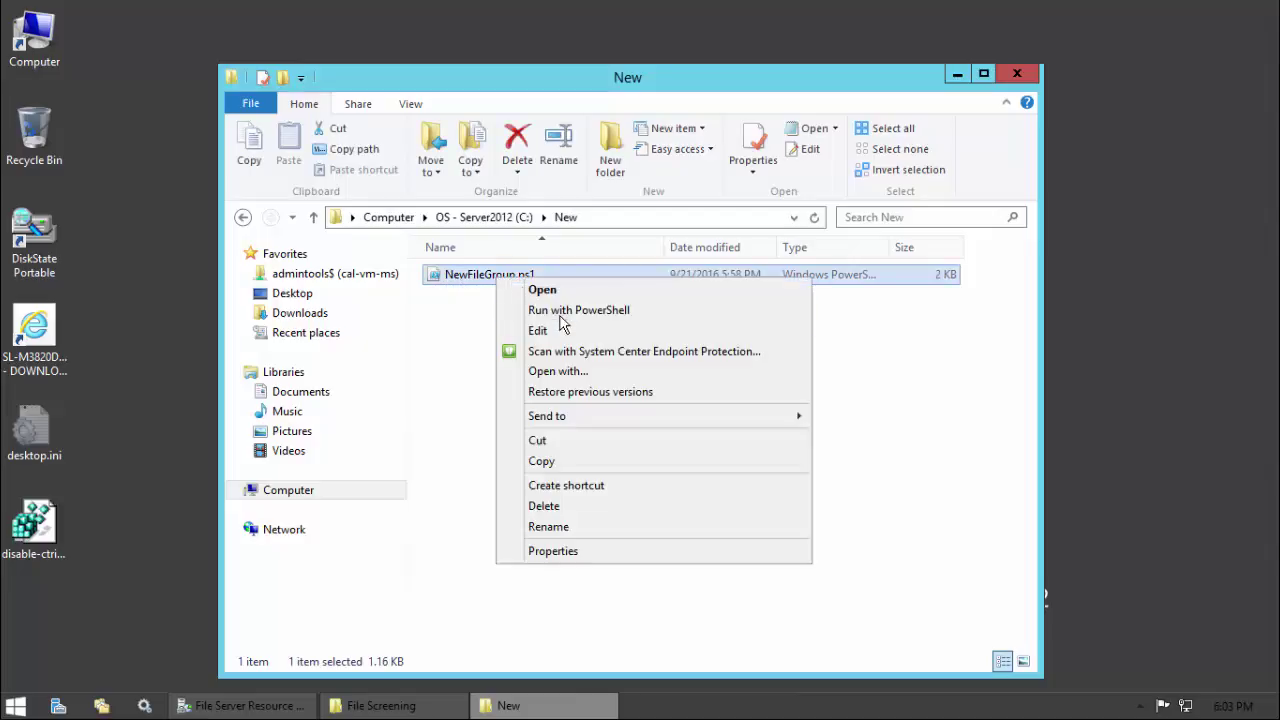
pyautogui.click(545, 331)
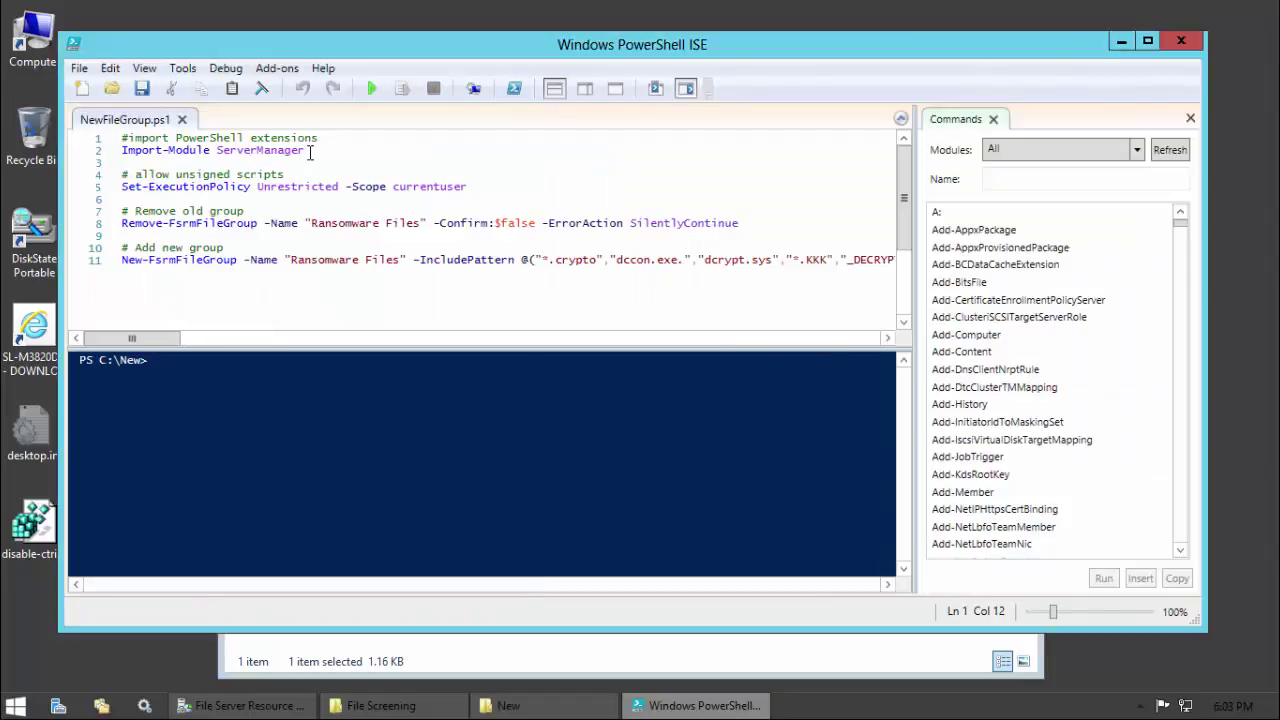
pyautogui.moveTo(318, 138); pyautogui.dragTo(116, 128)
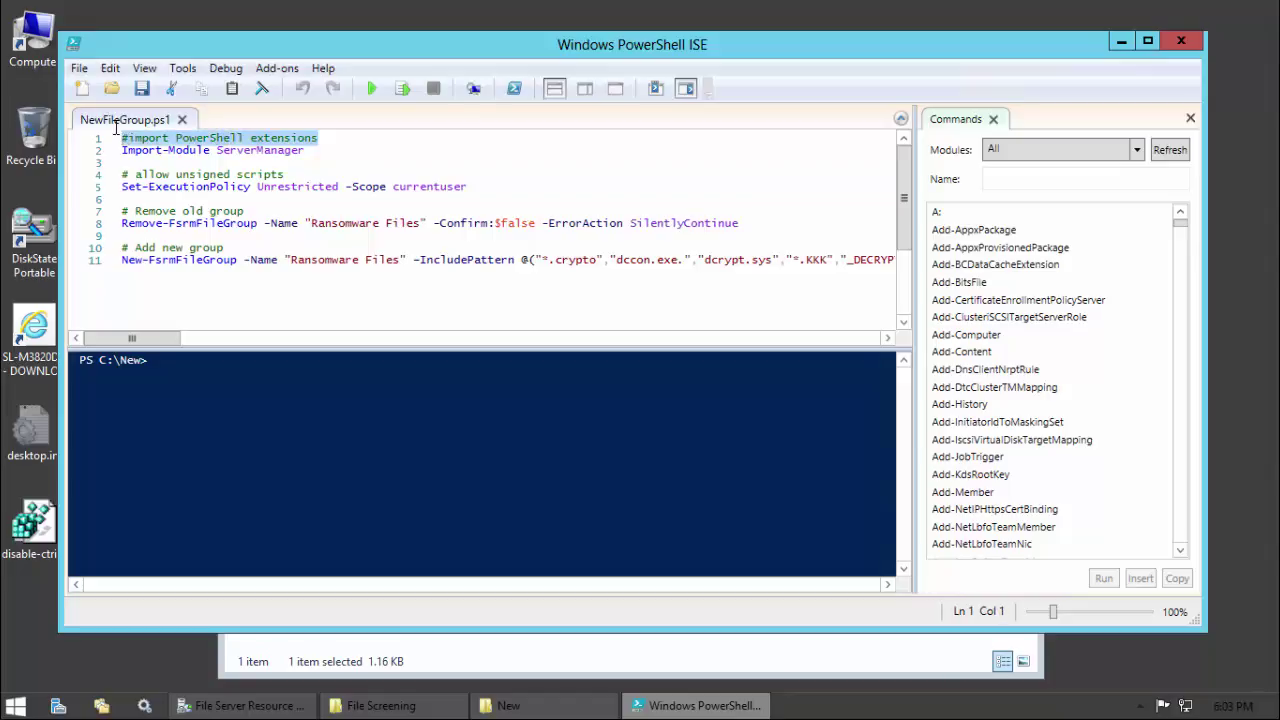
pyautogui.moveTo(304, 150); pyautogui.dragTo(118, 150)
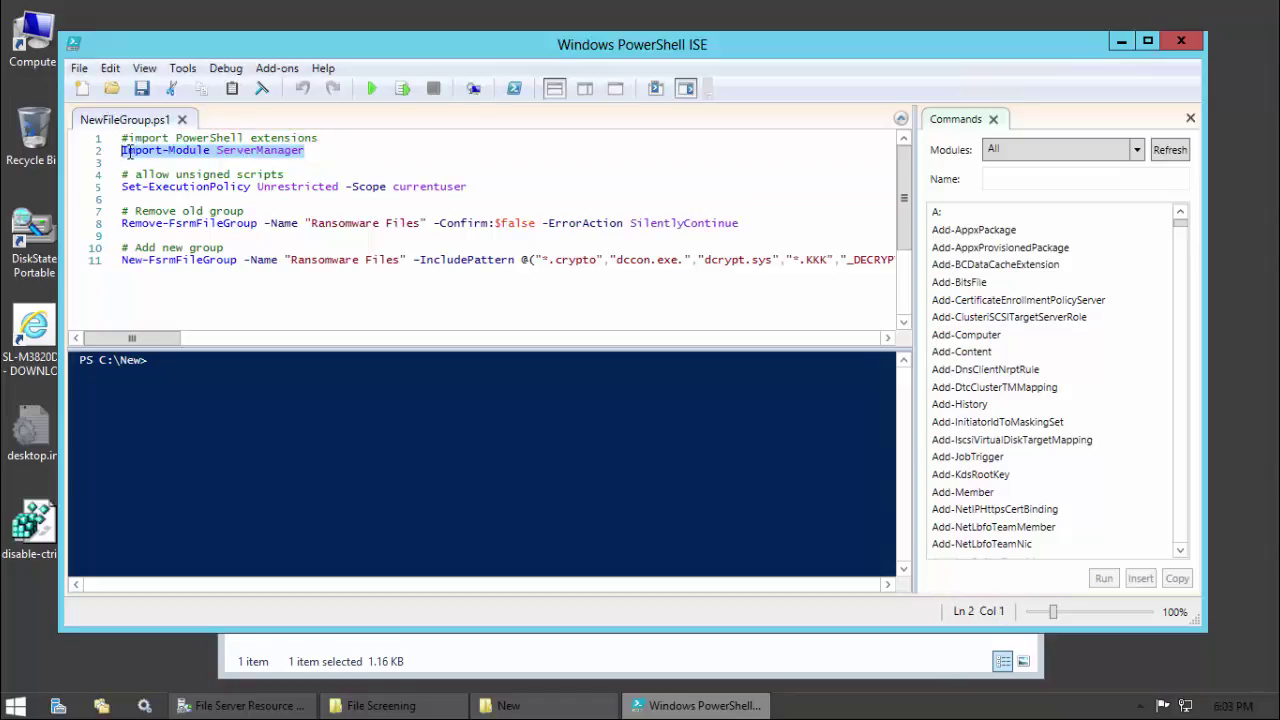
pyautogui.click(222, 155)
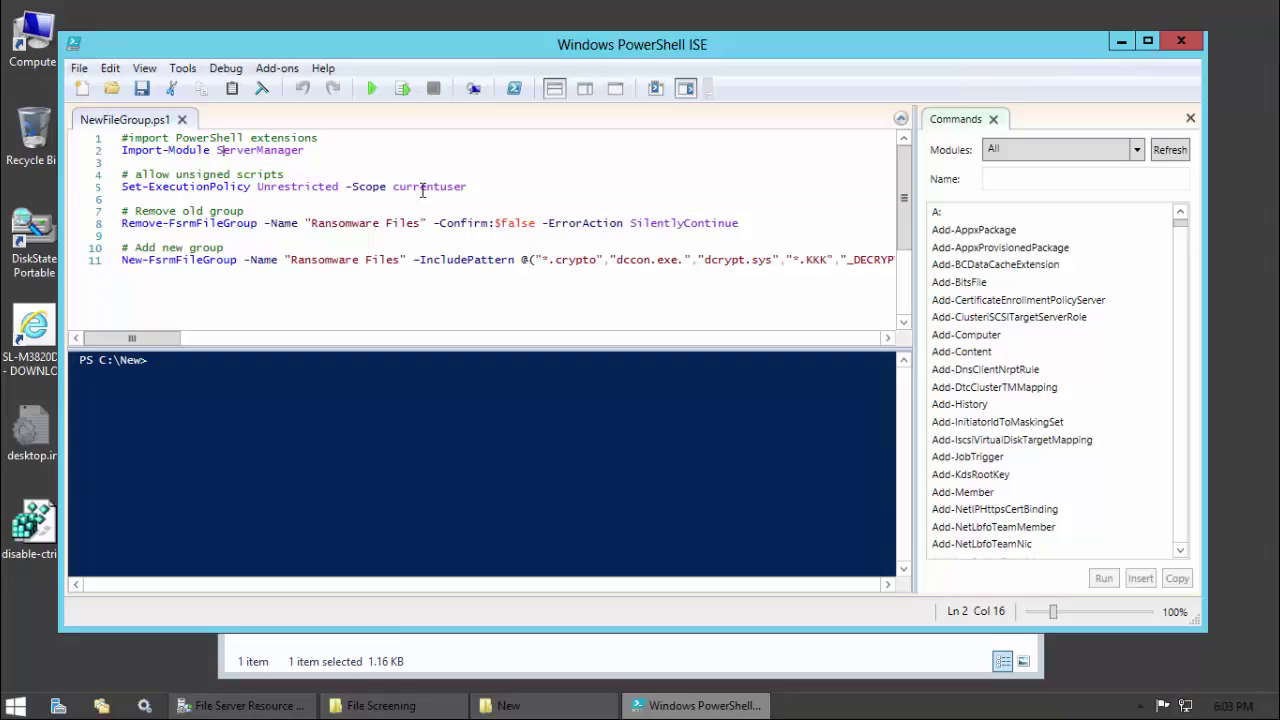
pyautogui.moveTo(478, 185); pyautogui.dragTo(133, 193)
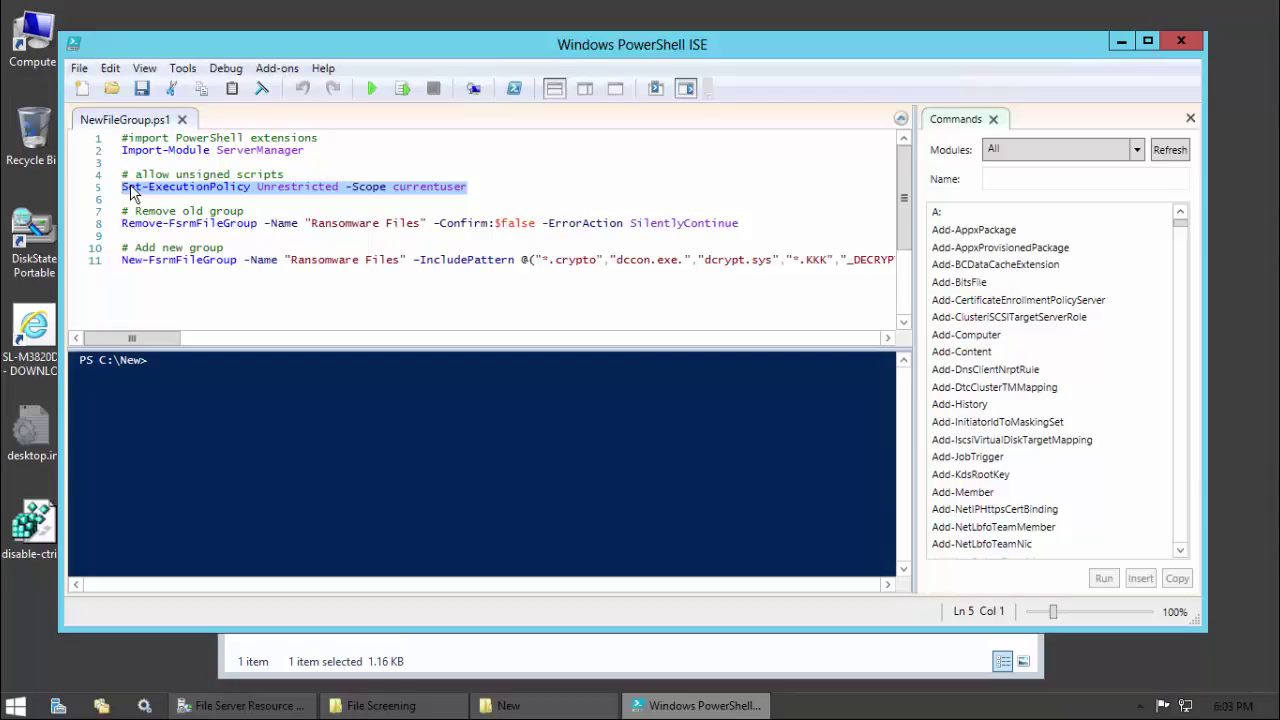
pyautogui.click(257, 199)
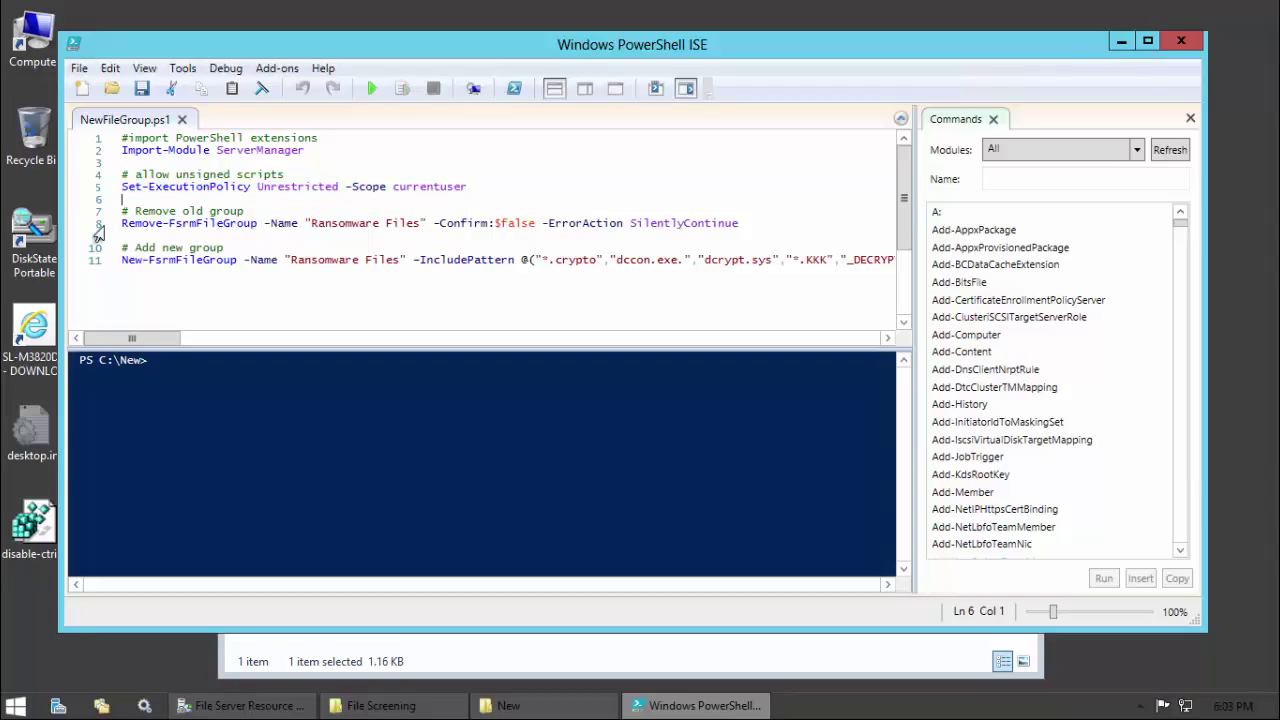
pyautogui.moveTo(122, 224); pyautogui.dragTo(512, 222)
pyautogui.click(535, 223)
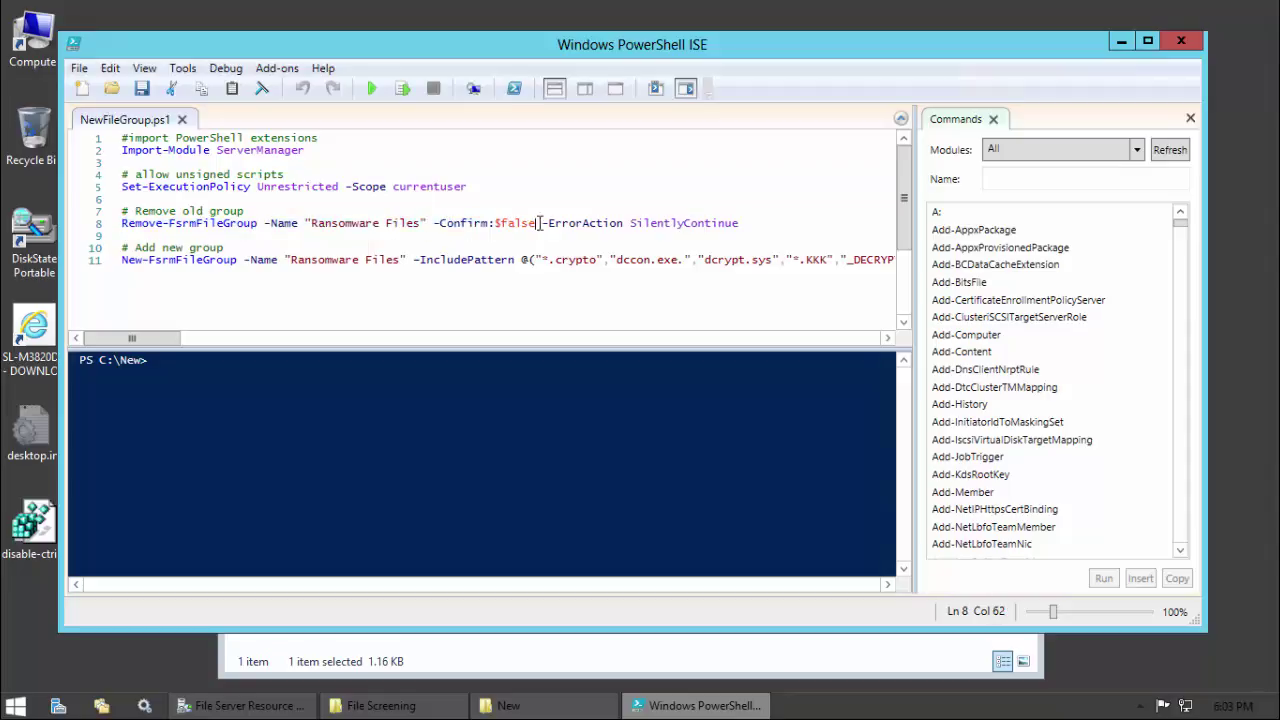
pyautogui.click(745, 232)
pyautogui.moveTo(548, 228); pyautogui.dragTo(496, 222)
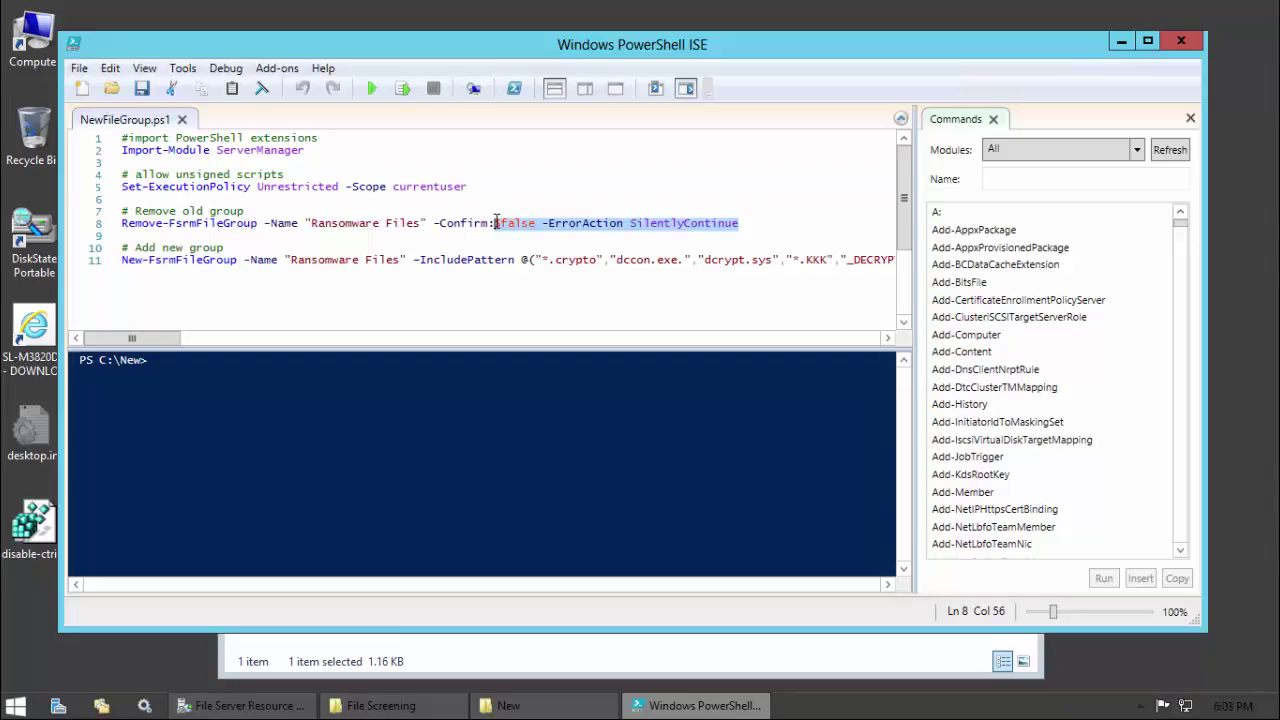
pyautogui.click(476, 237)
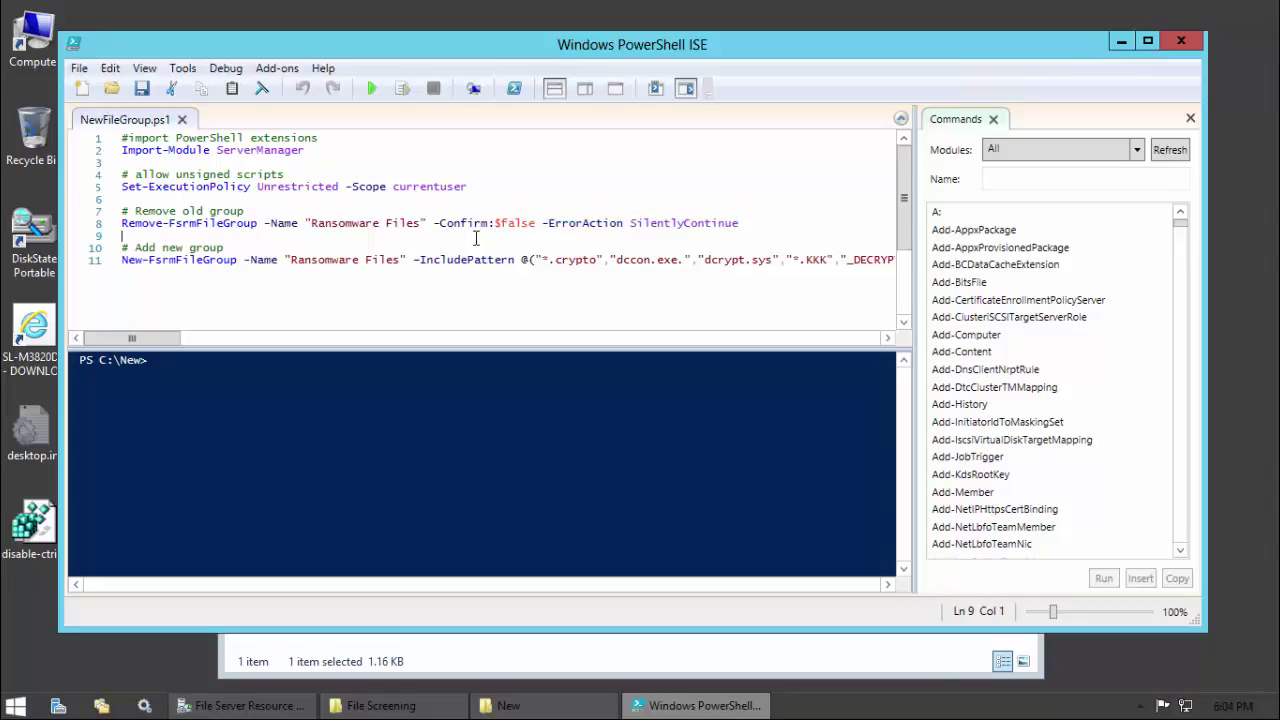
pyautogui.moveTo(121, 259); pyautogui.dragTo(243, 260)
pyautogui.press('Up')
pyautogui.click(331, 265)
pyautogui.click(707, 260)
pyautogui.click(14, 708)
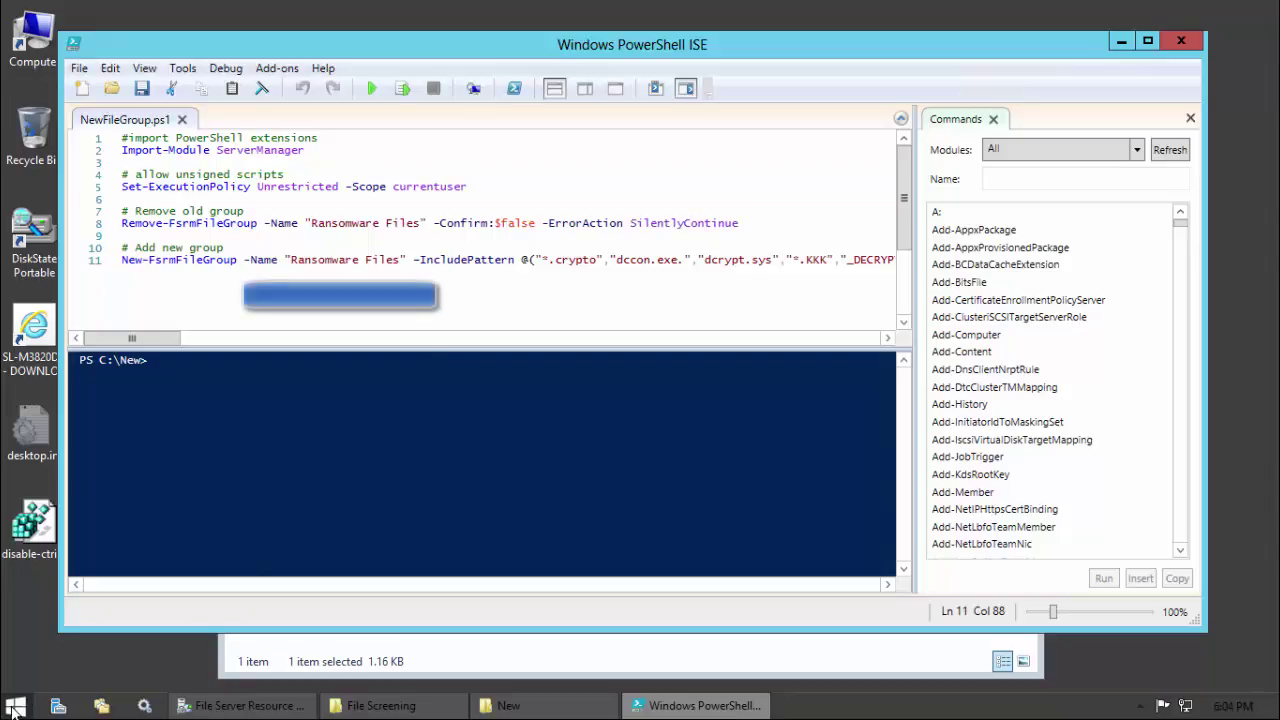
# Launch Windows PowerShell as administrator
pyautogui.write('powers')
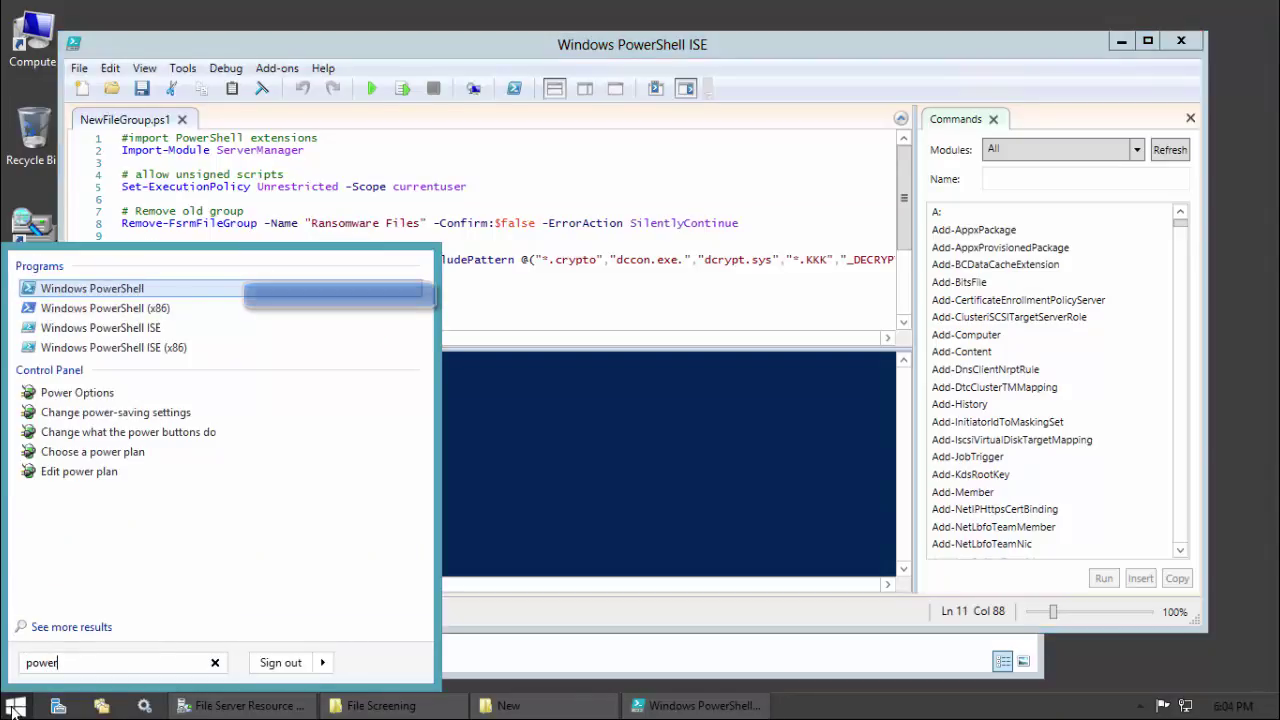
pyautogui.rightClick(113, 296)
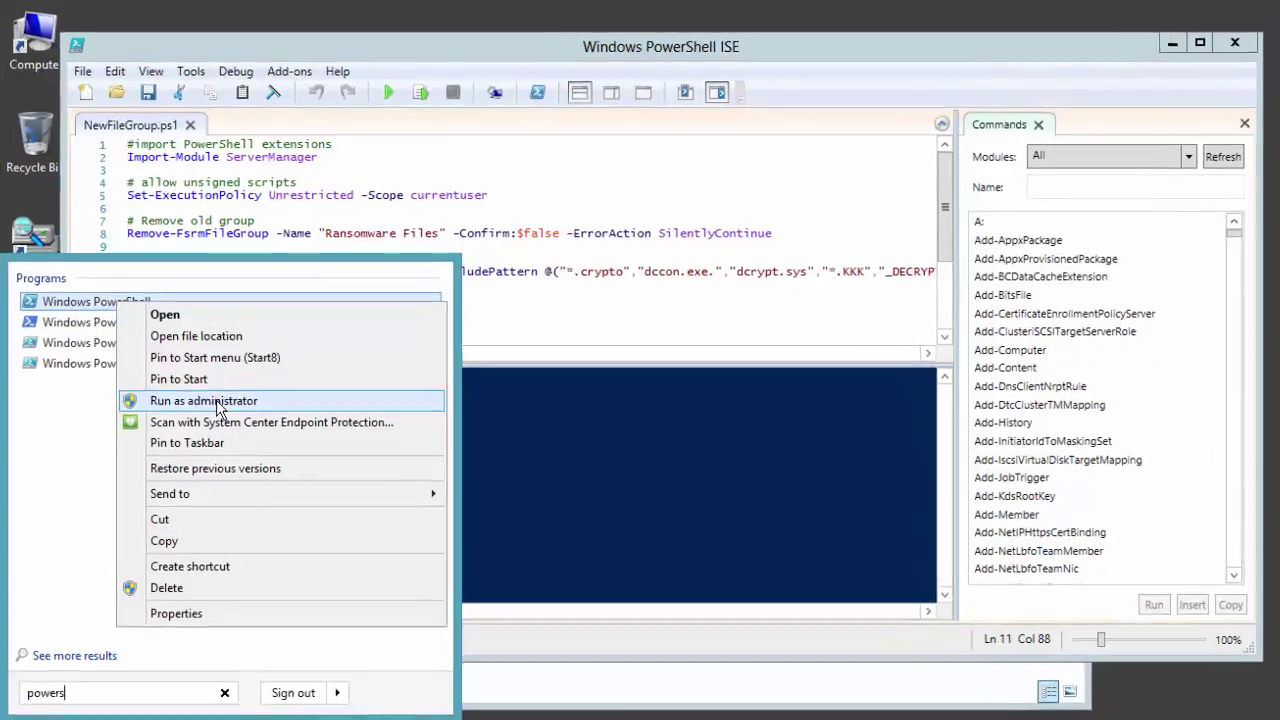
pyautogui.click(210, 385)
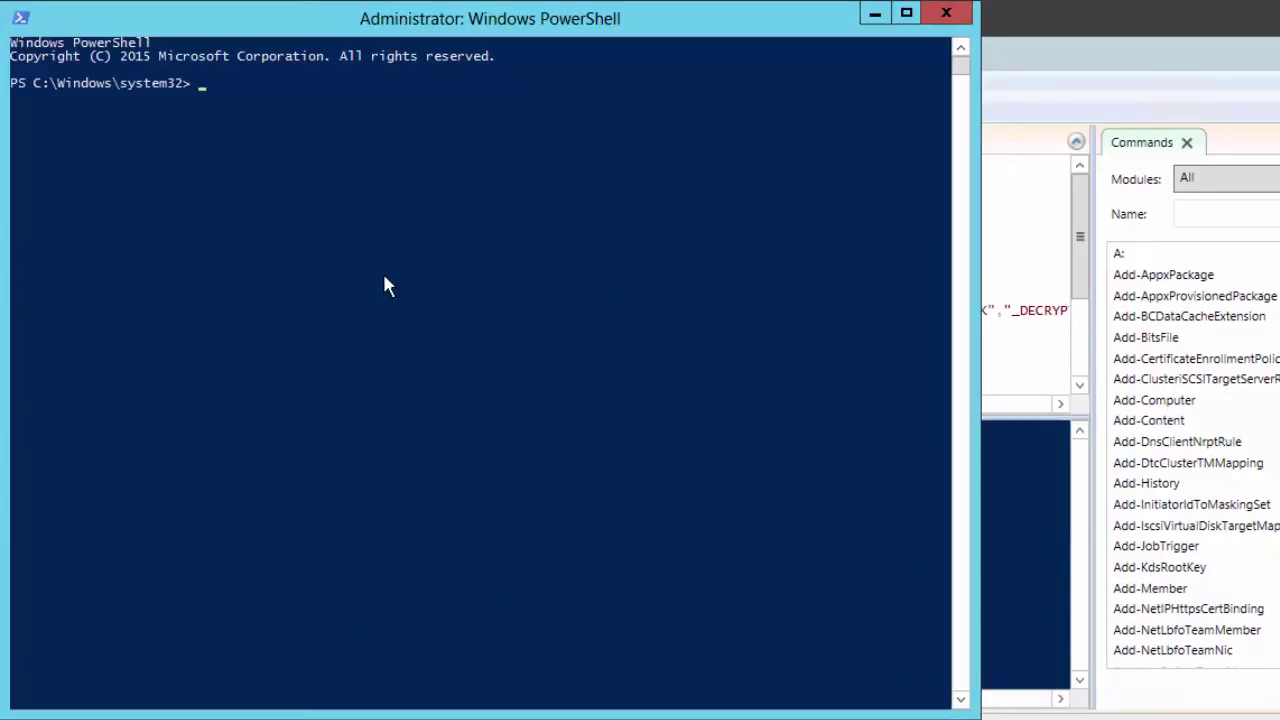
# Switch to C:\new, list its files, and run .\NewFileGroup.ps1
pyautogui.write('cd c:\\new\\')
pyautogui.press('Return')
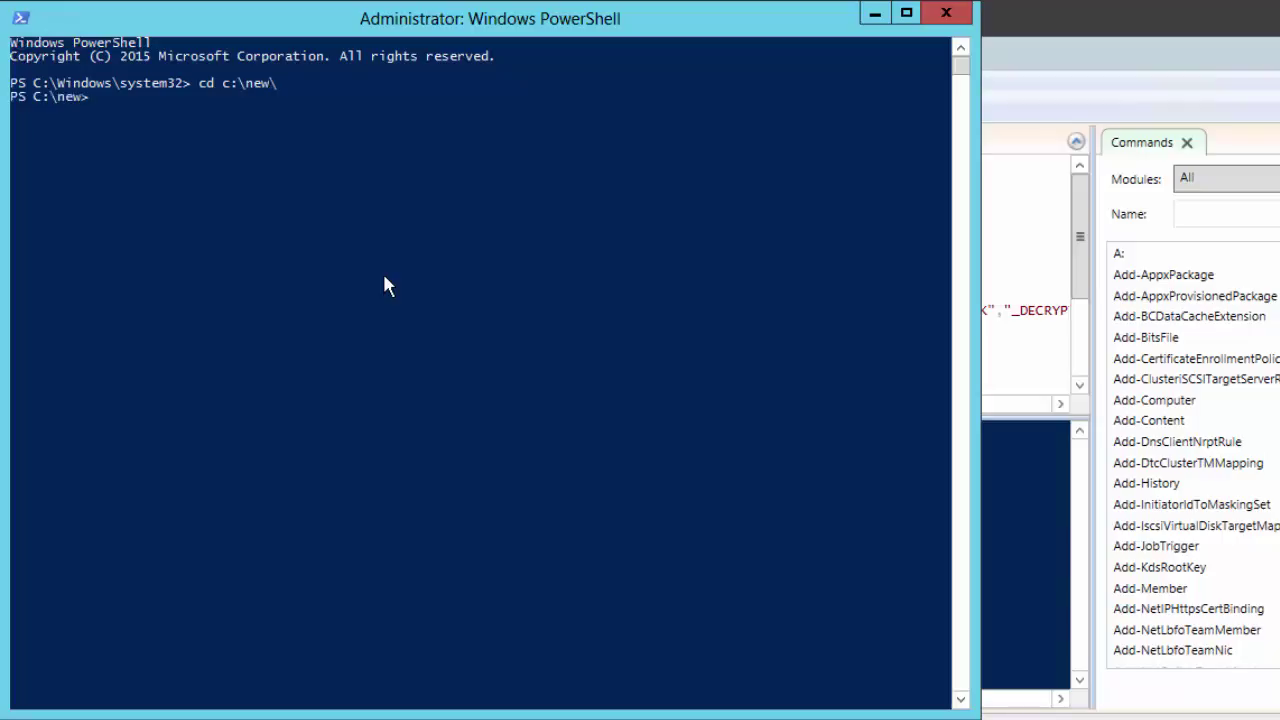
pyautogui.write('ls')
pyautogui.press('Return')
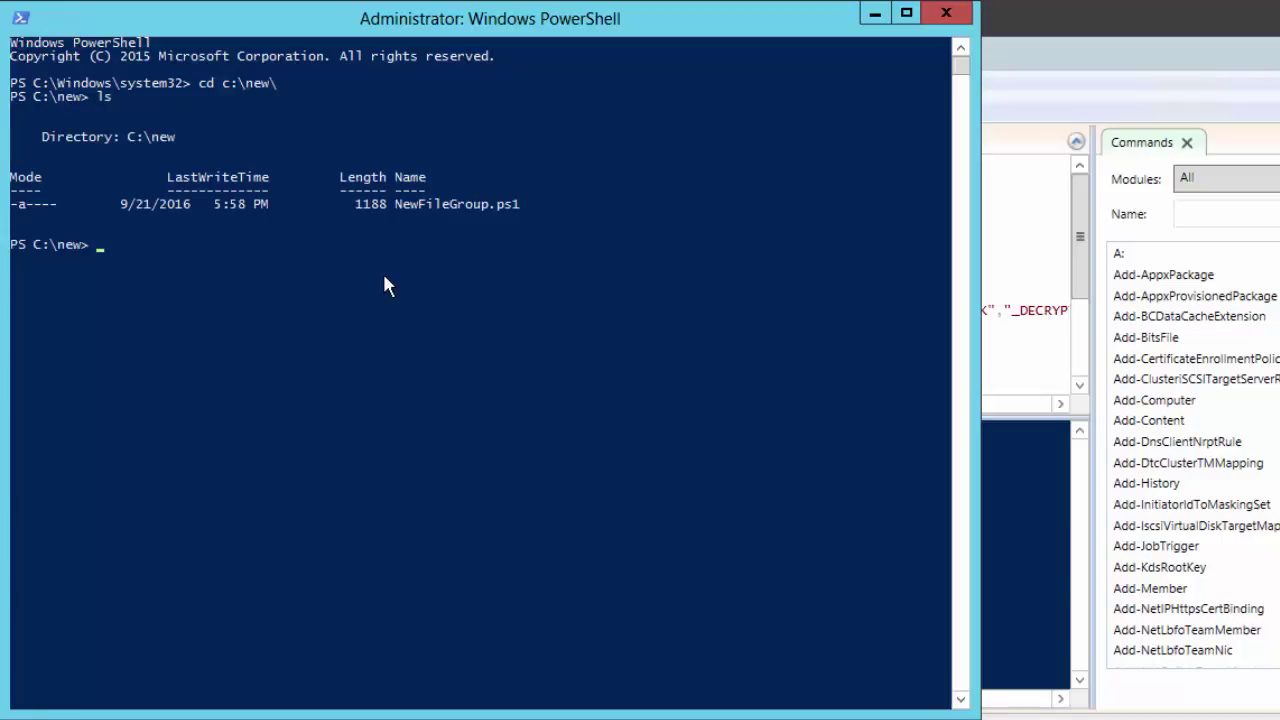
pyautogui.write('. e')
pyautogui.press('Tab')
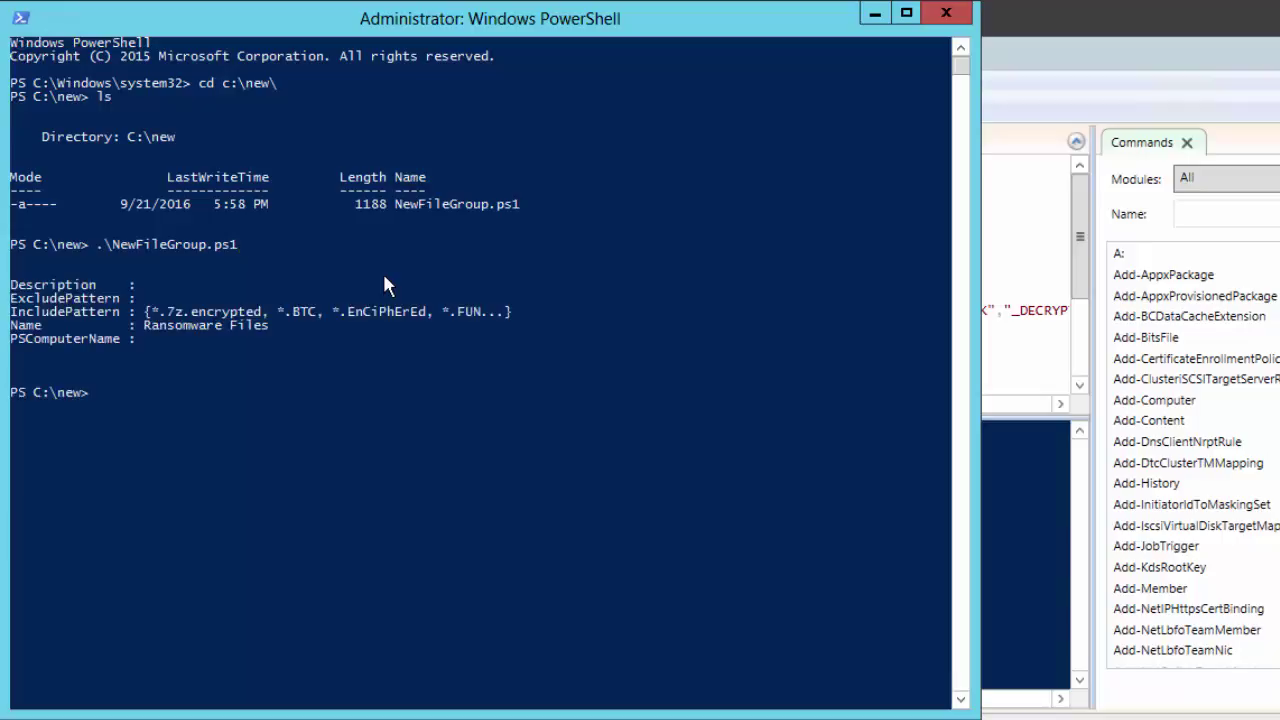
pyautogui.moveTo(830, 718)
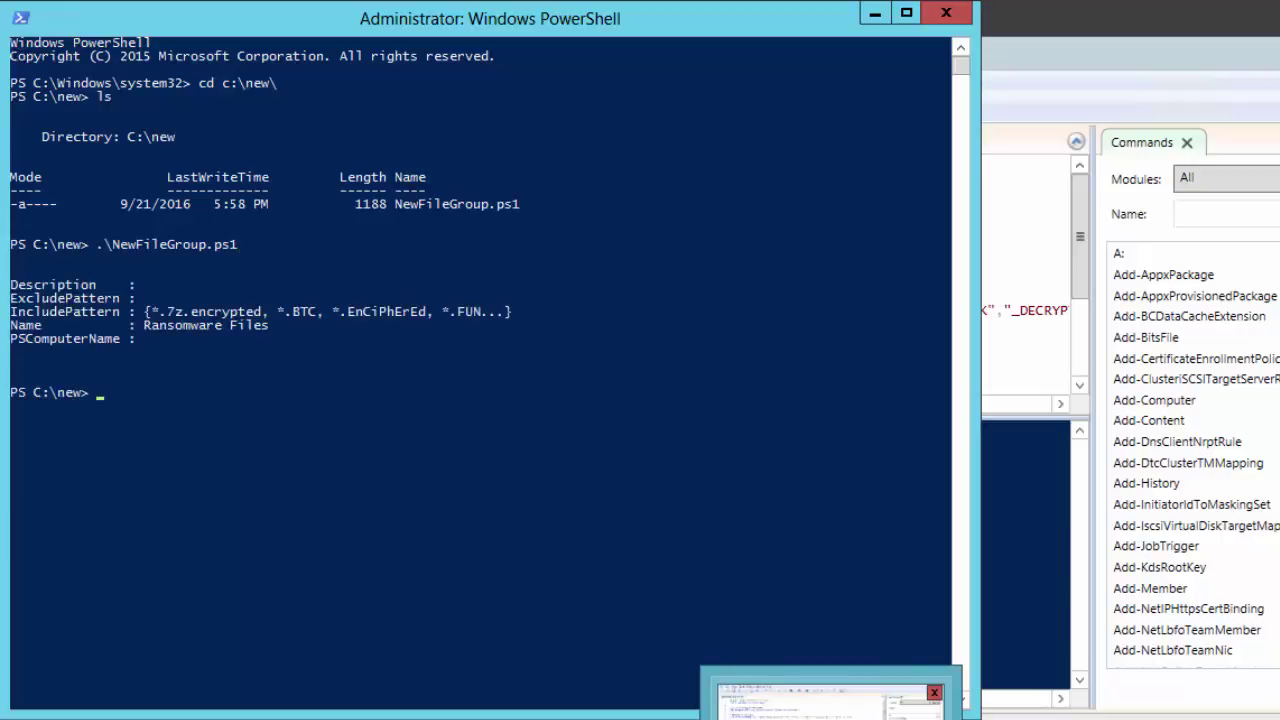
# Back in FSRM, check File Groups to confirm Ransomware Files now includes *.GWS, *.JUST and *.KKK
pyautogui.click(438, 697)
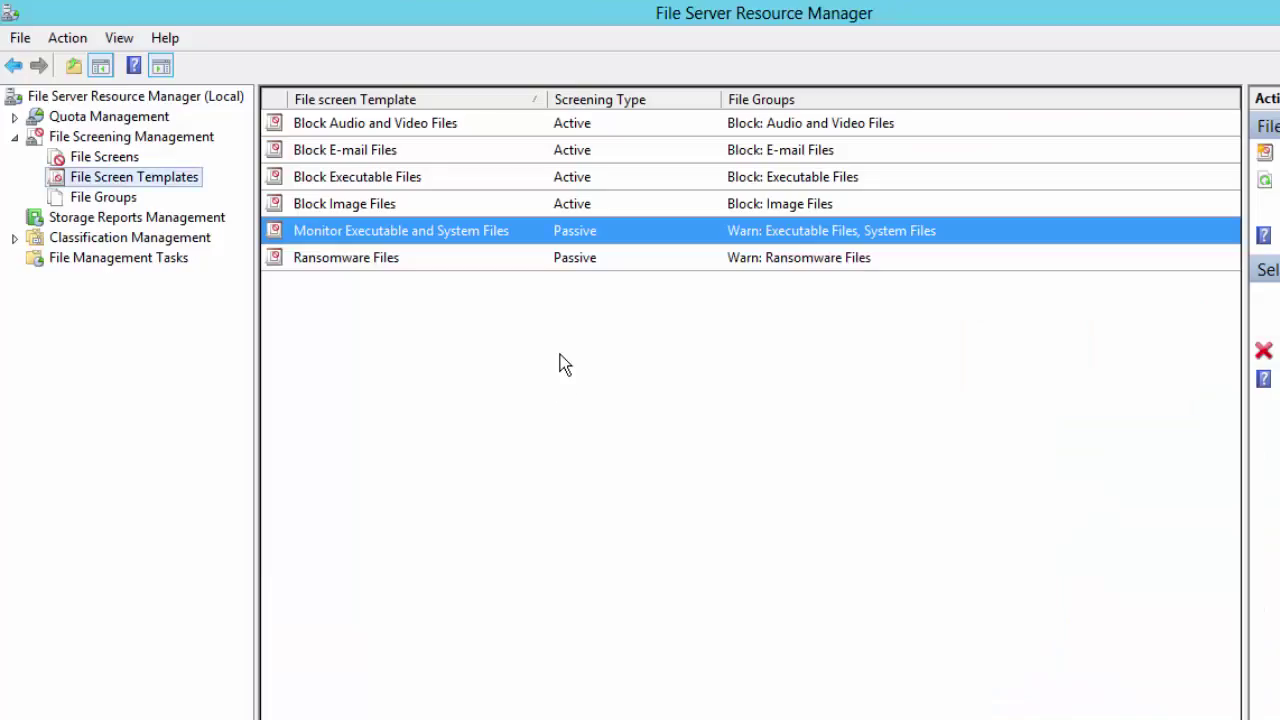
pyautogui.click(122, 203)
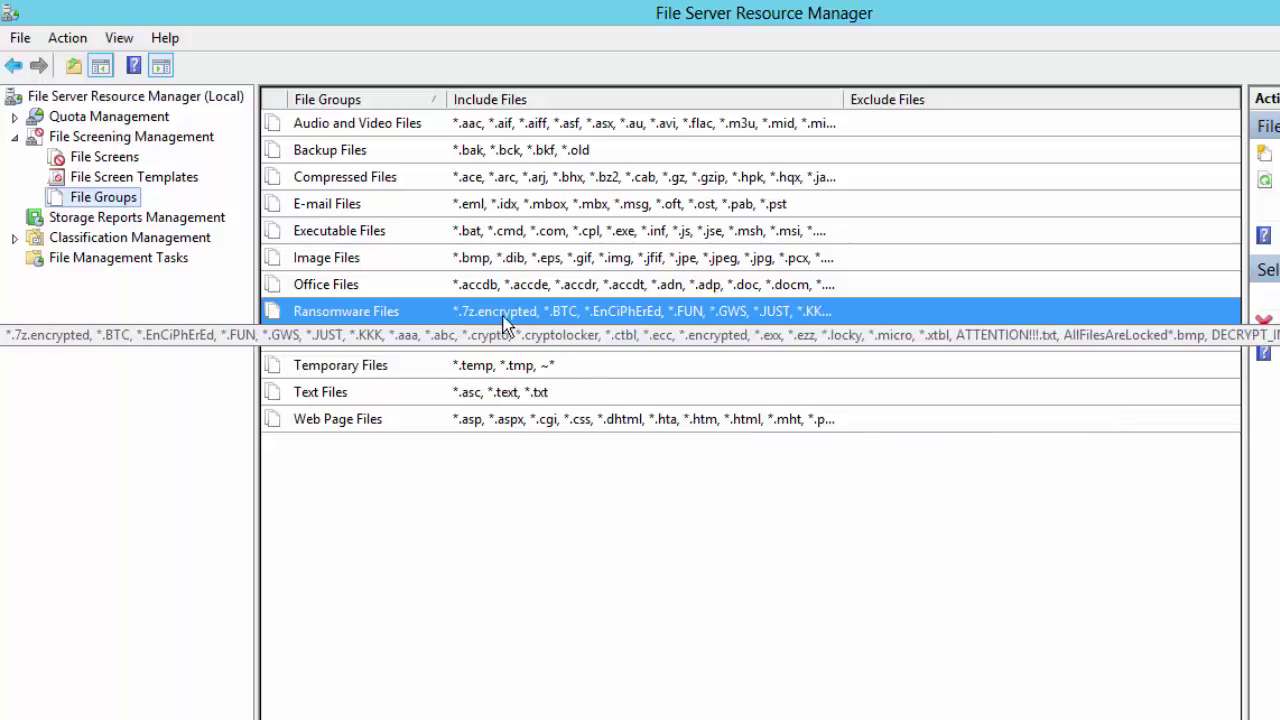
pyautogui.click(607, 514)
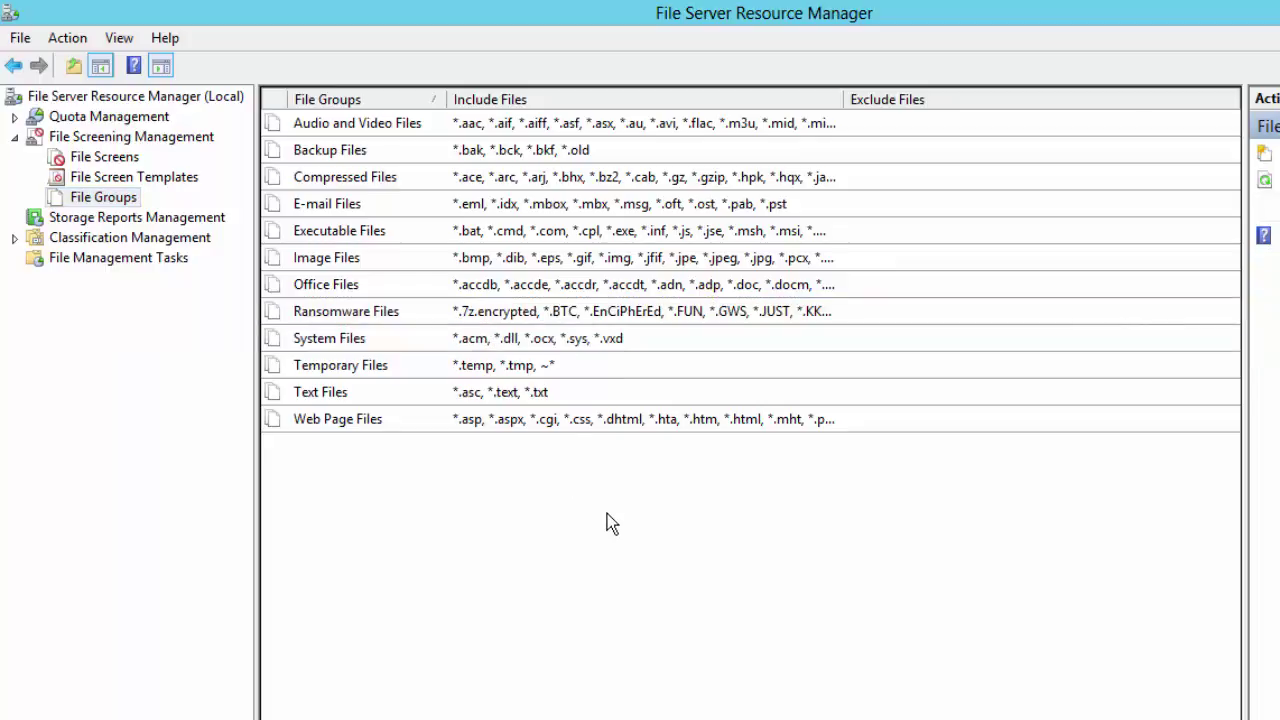